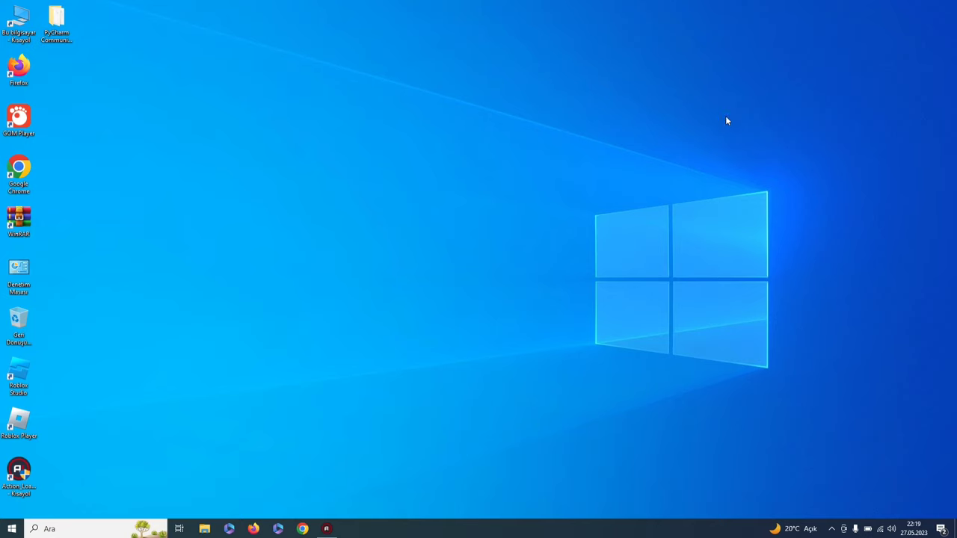
Launch Chrome and try entering the router address 192.168.1.1, then erase it.
click(303, 529)
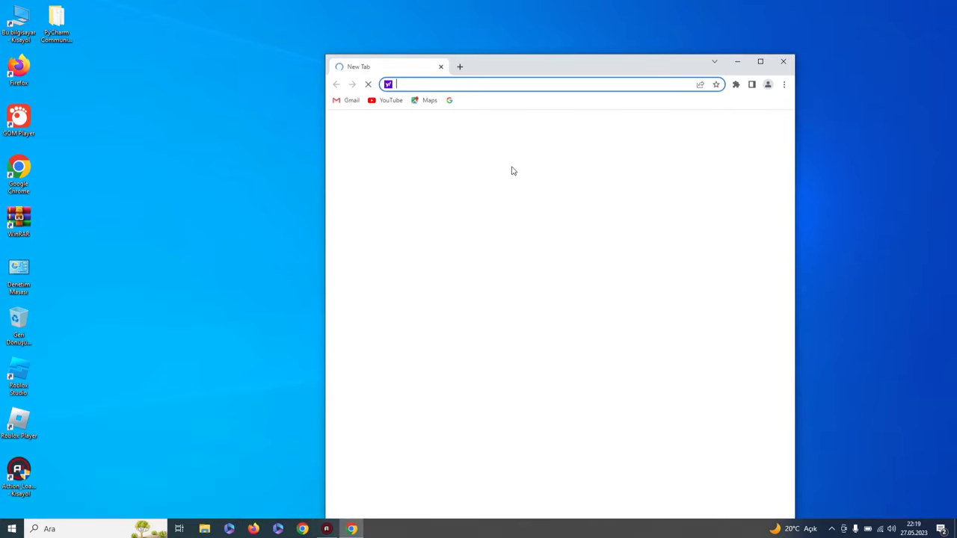
click(449, 101)
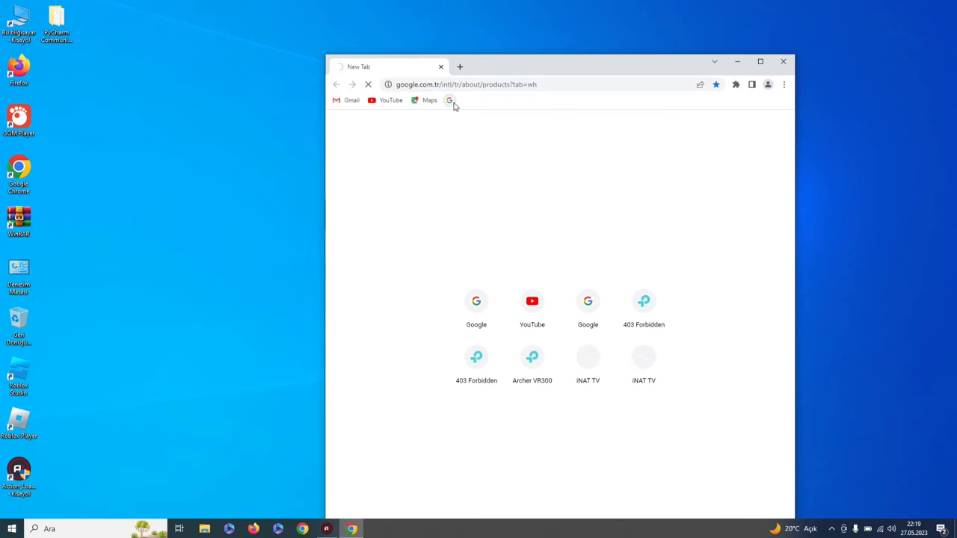
click(439, 87)
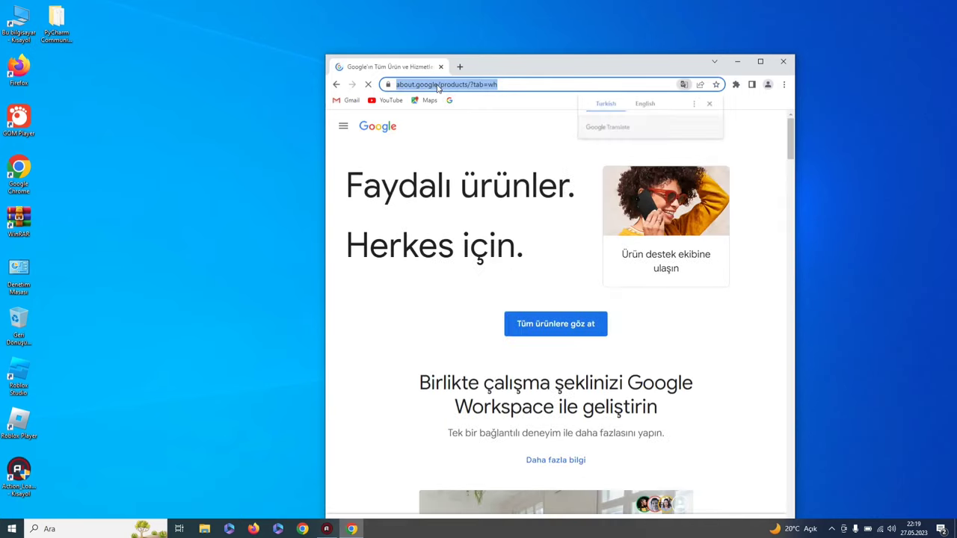
text(192.)
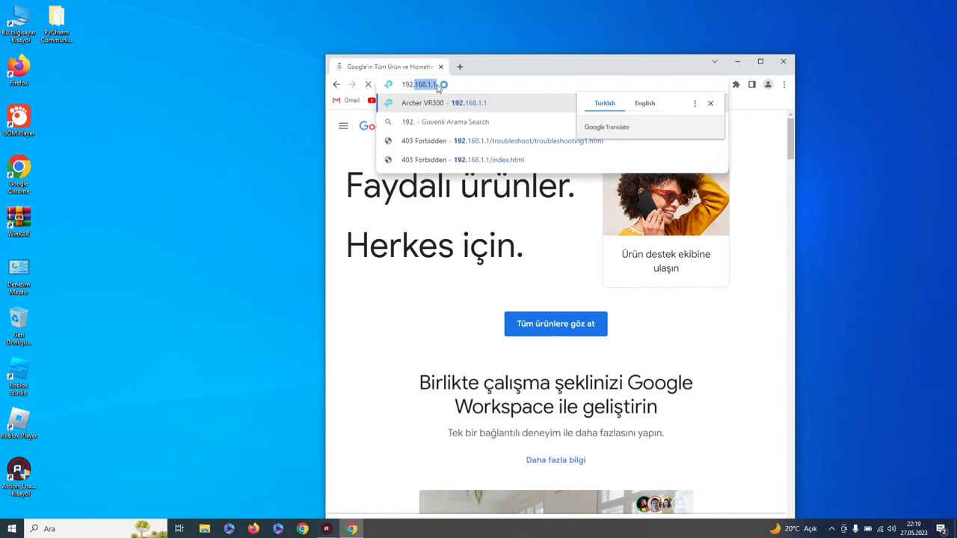
text(168.)
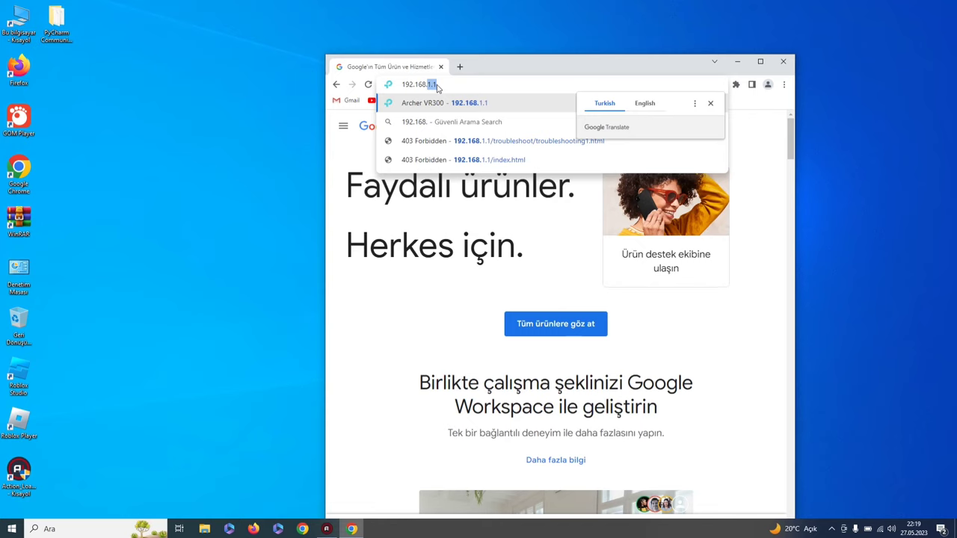
text(1.1)
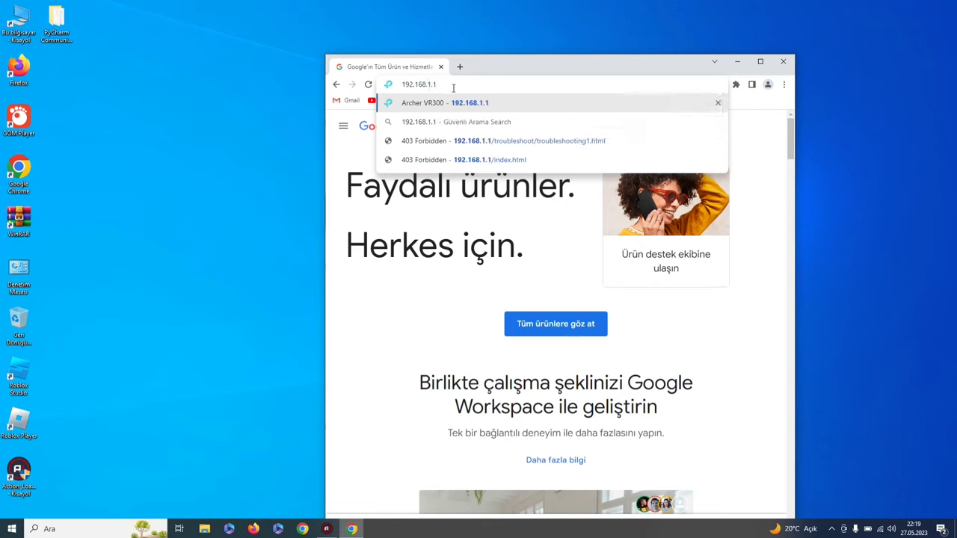
key(BackSpace)
key(BackSpace)
key(BackSpace)
key(BackSpace)
key(BackSpace)
key(BackSpace)
key(BackSpace)
key(BackSpace)
key(BackSpace)
key(BackSpace)
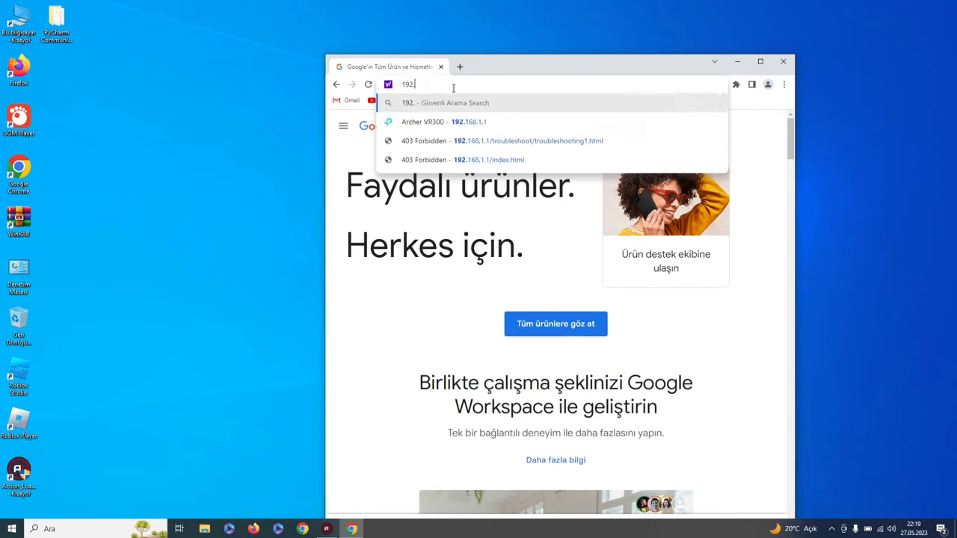
key(BackSpace)
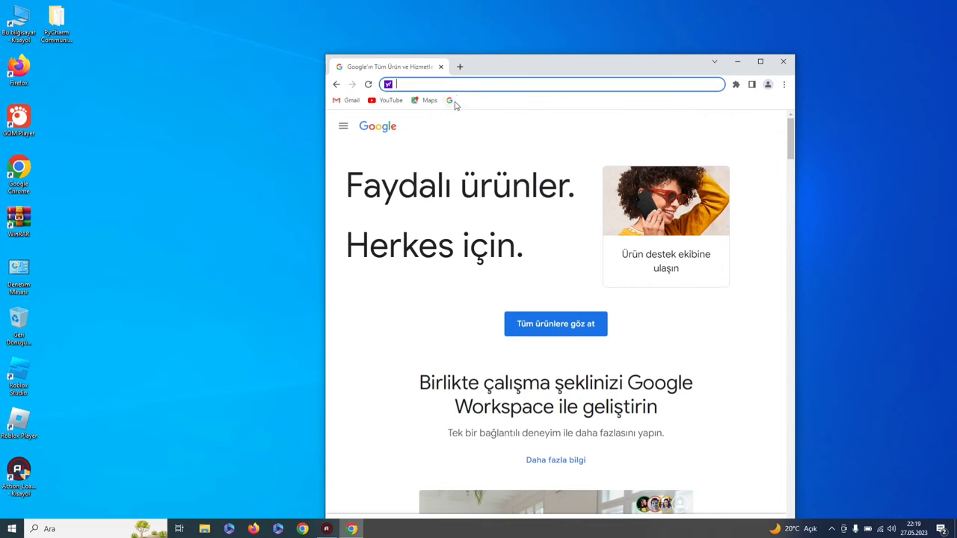
Enter 192.268.1.1 as the address, return to the Google page, and close Chrome.
click(450, 101)
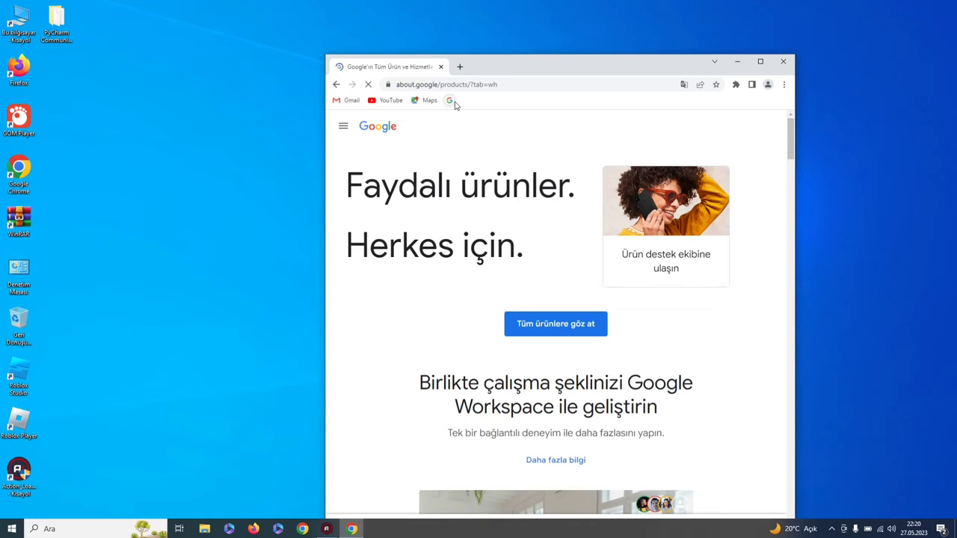
click(460, 88)
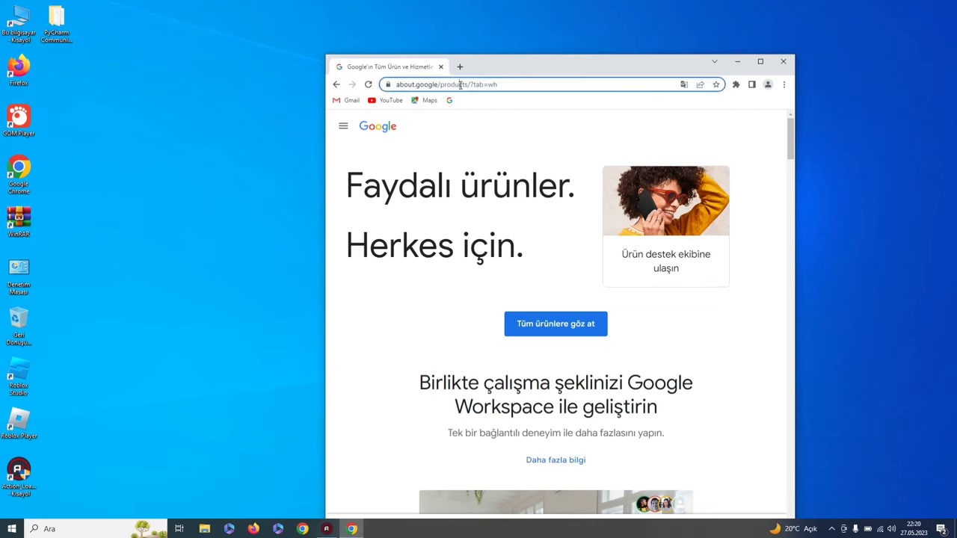
text(192.)
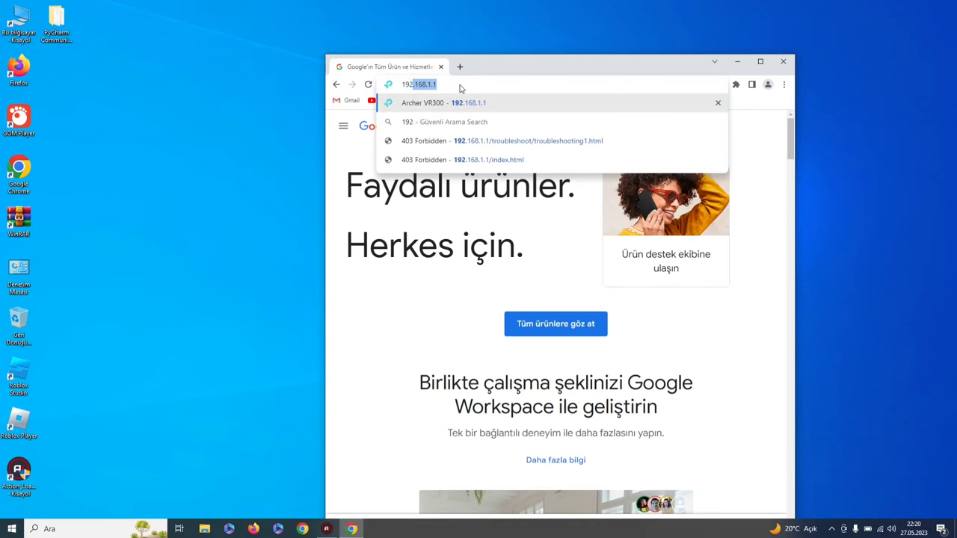
text(268)
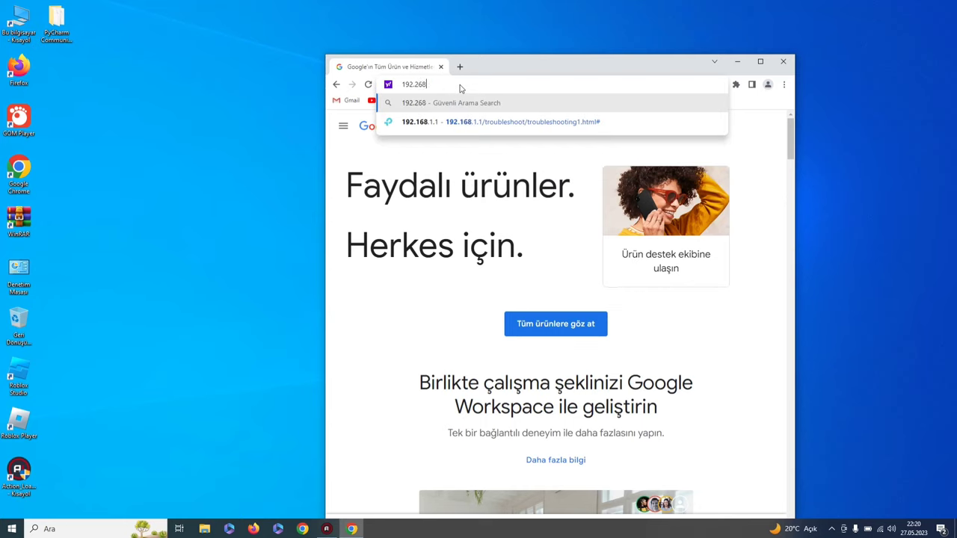
text(.1.)
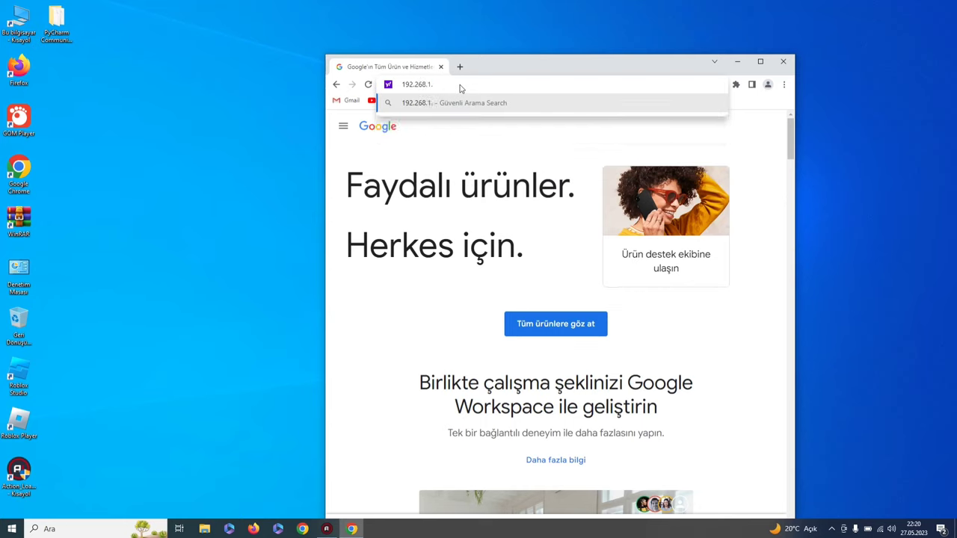
text(1)
key(Return)
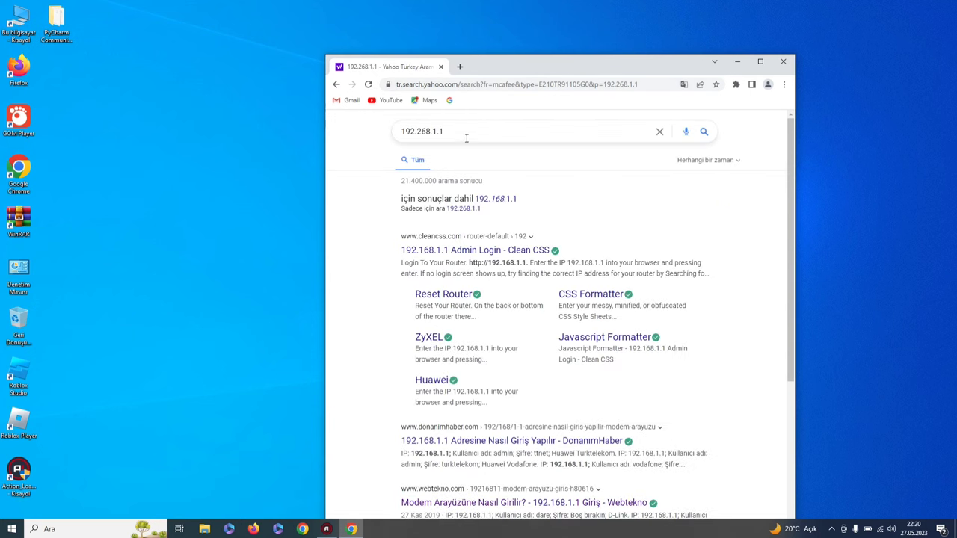
click(450, 101)
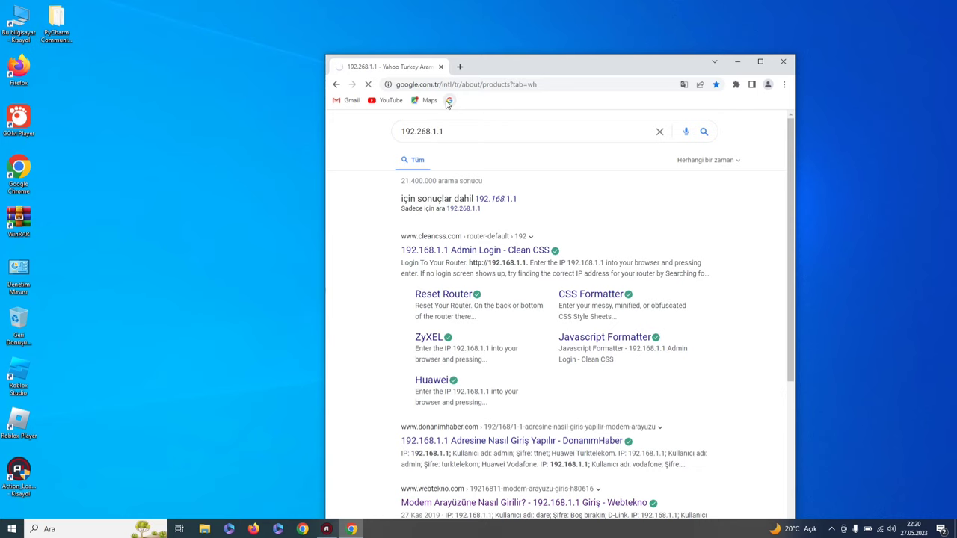
click(782, 64)
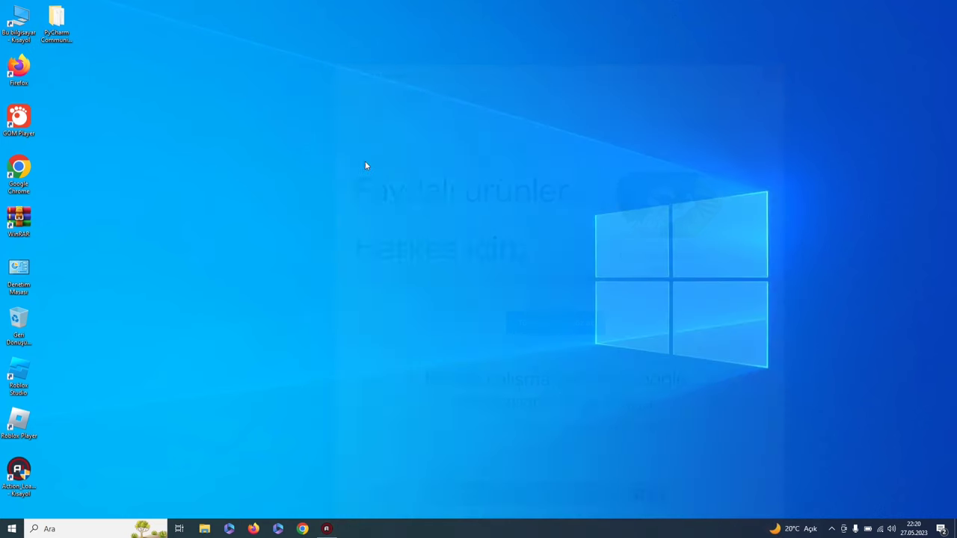
Reopen Chrome, load the Archer VR300 shortcut page, and maximize the window.
click(303, 530)
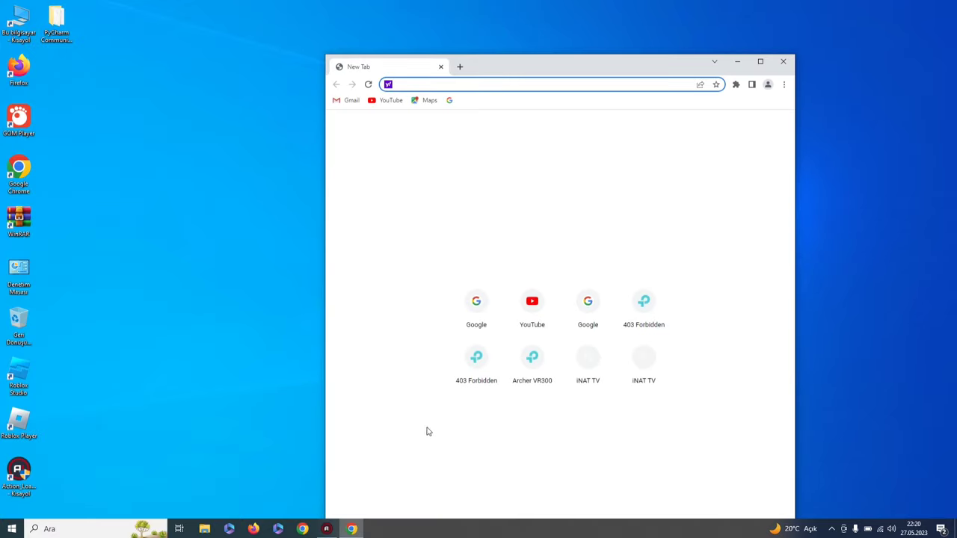
click(532, 364)
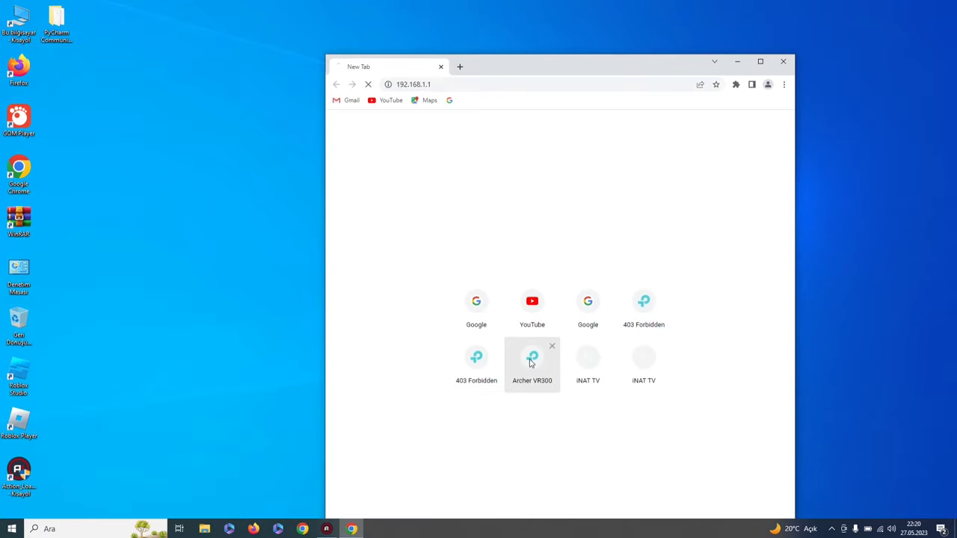
click(761, 61)
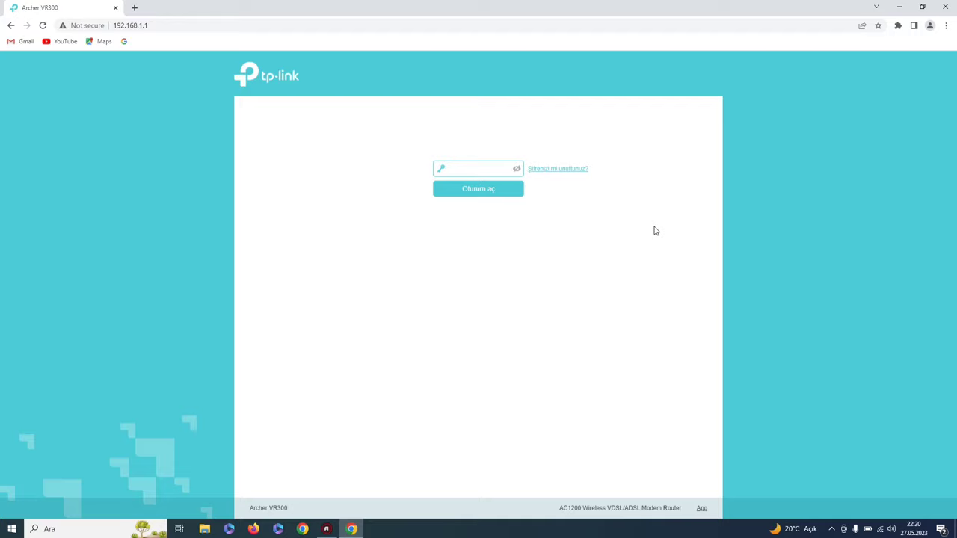
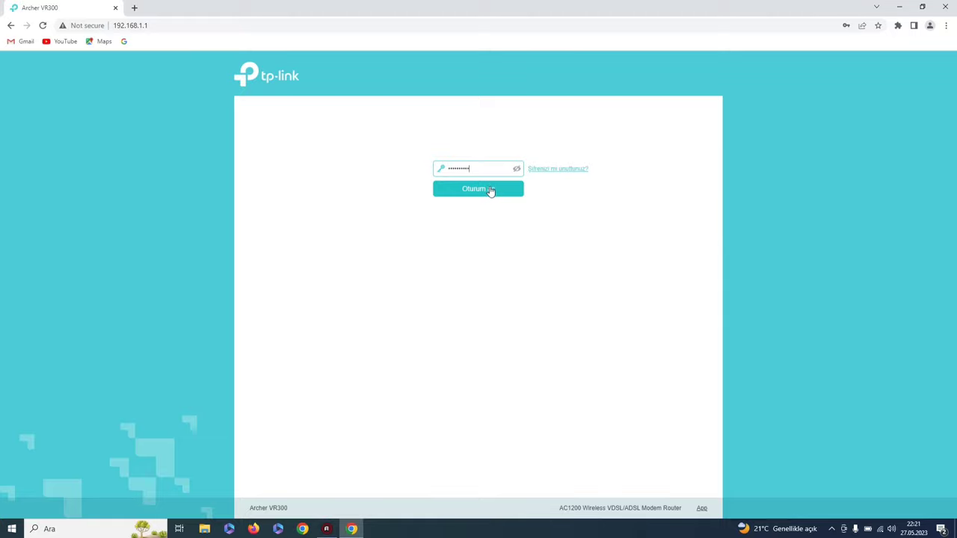
Log in with the administrator password and end other active sessions.
click(488, 188)
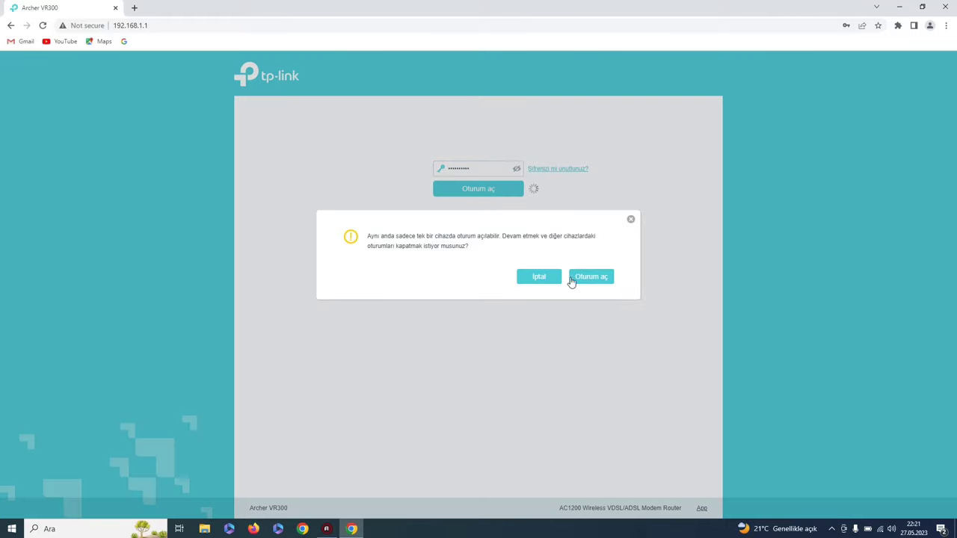
click(584, 277)
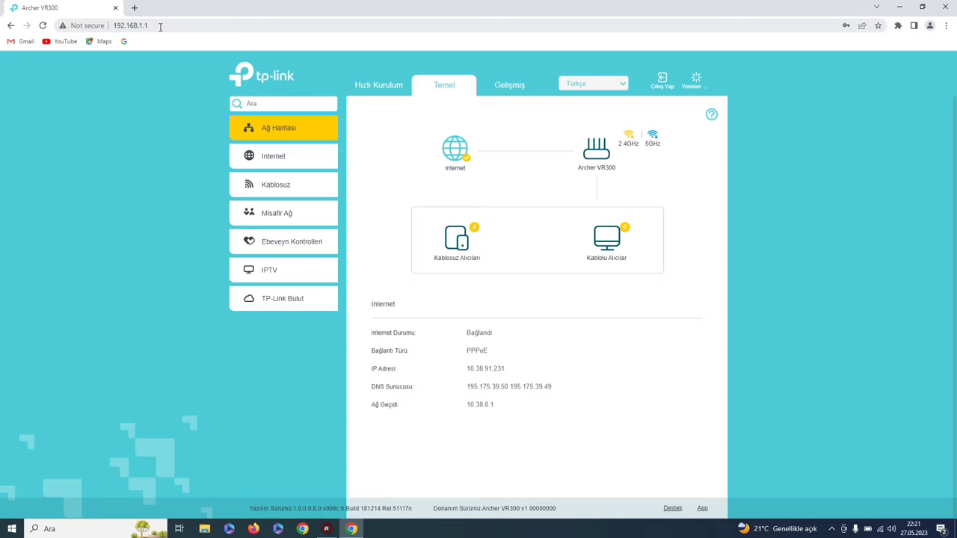
Start Quick Setup, leave the time zone on GMT+03:00 Bağdat for Türkiye, and continue.
click(364, 89)
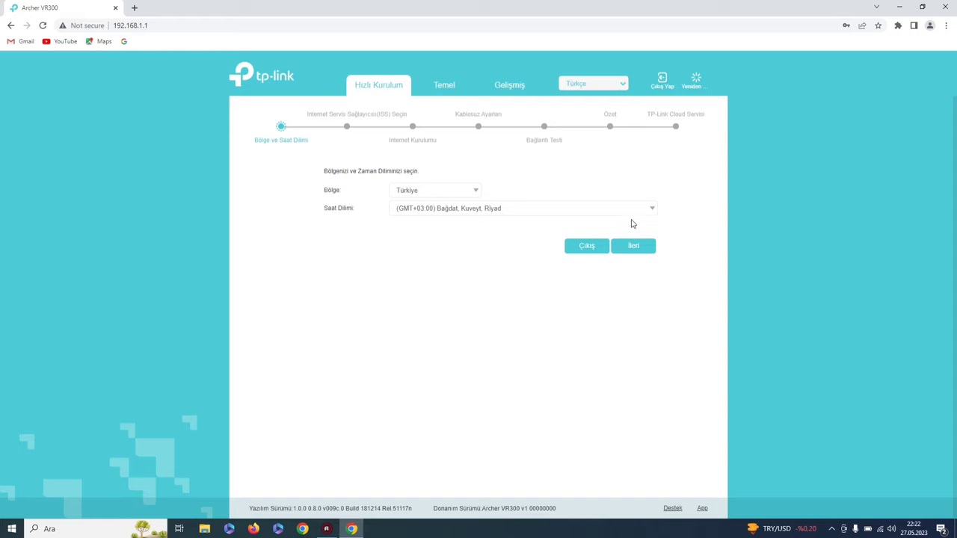
click(648, 215)
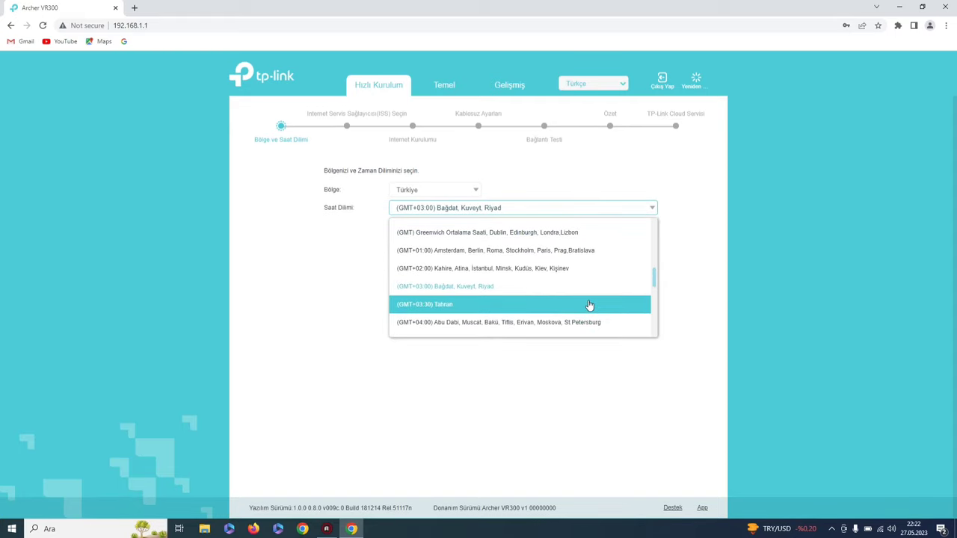
scroll(590, 299, down, 3)
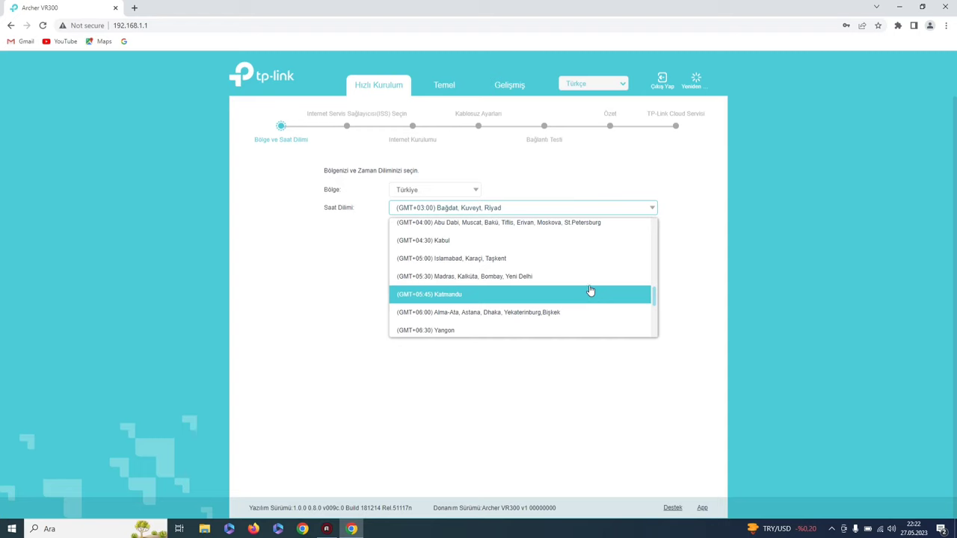
scroll(590, 291, down, 3)
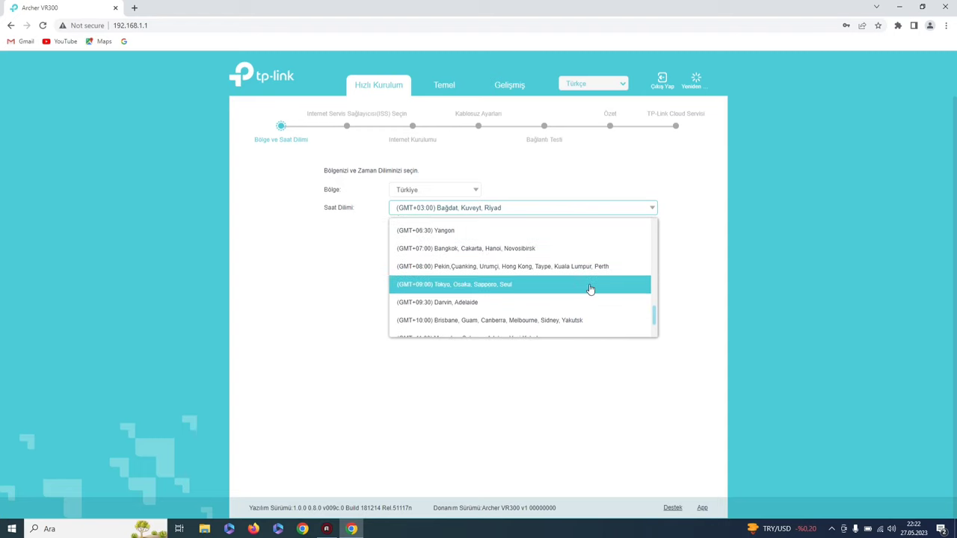
scroll(590, 290, down, 2)
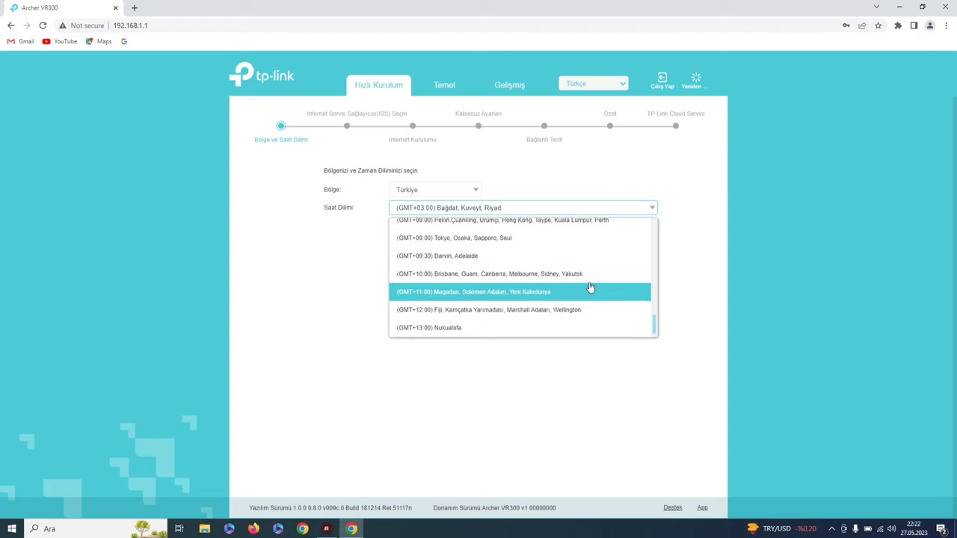
scroll(590, 287, up, 3)
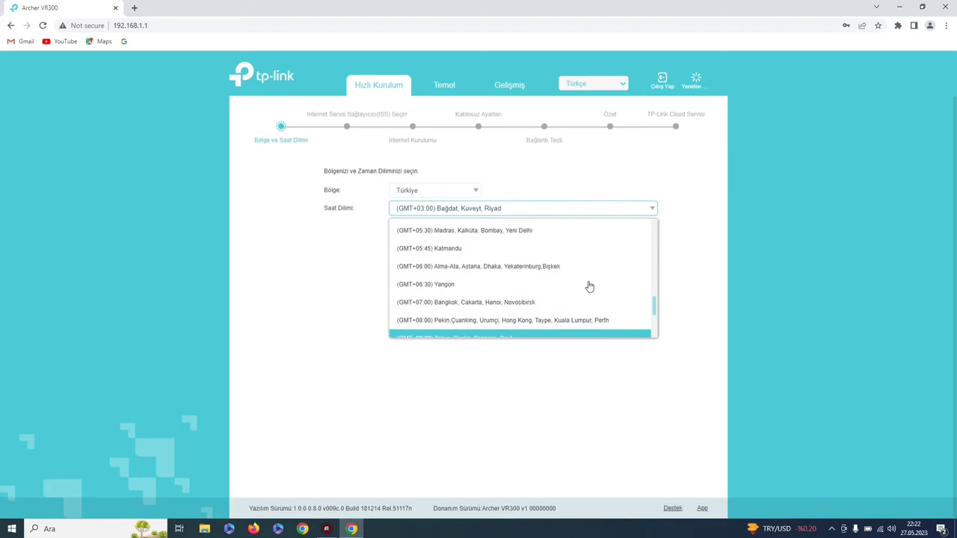
scroll(591, 286, up, 5)
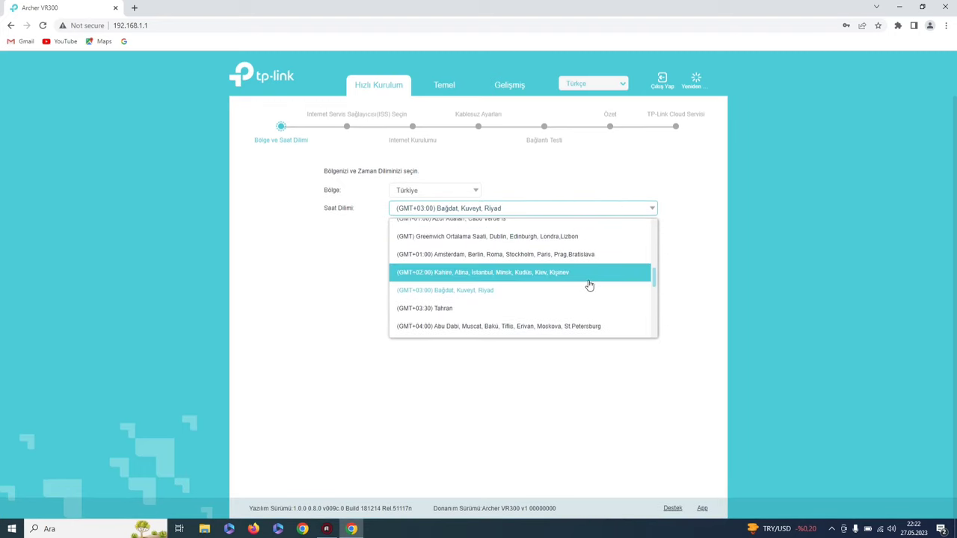
scroll(590, 285, up, 3)
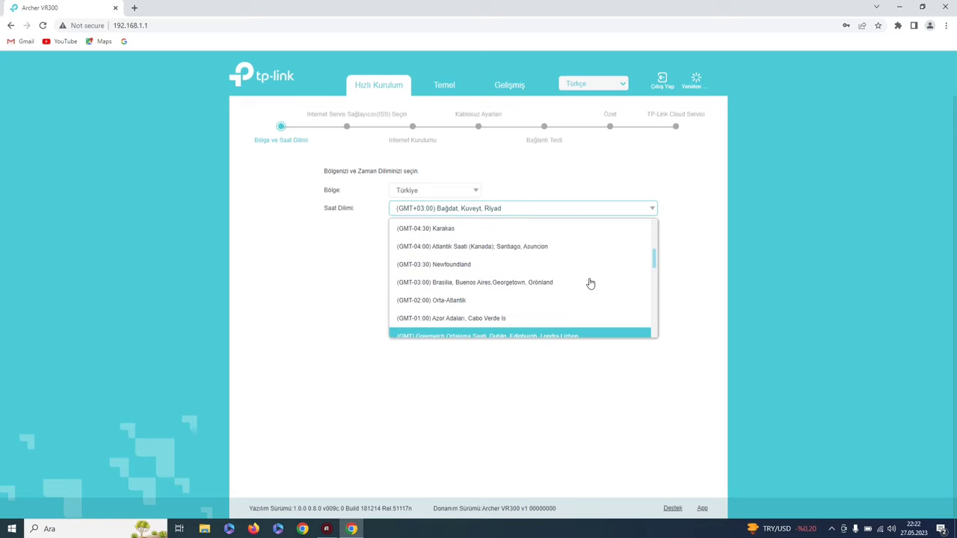
scroll(590, 283, up, 2)
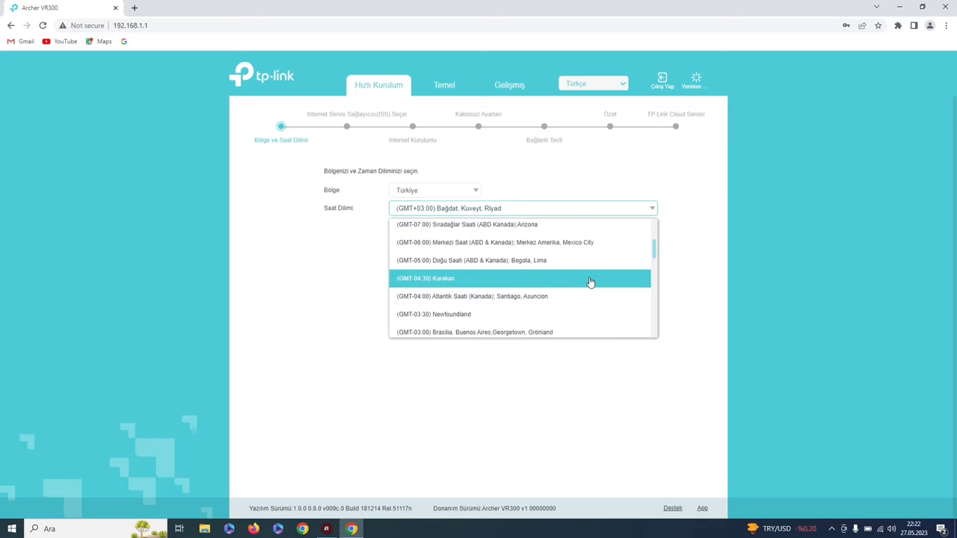
scroll(590, 282, up, 5)
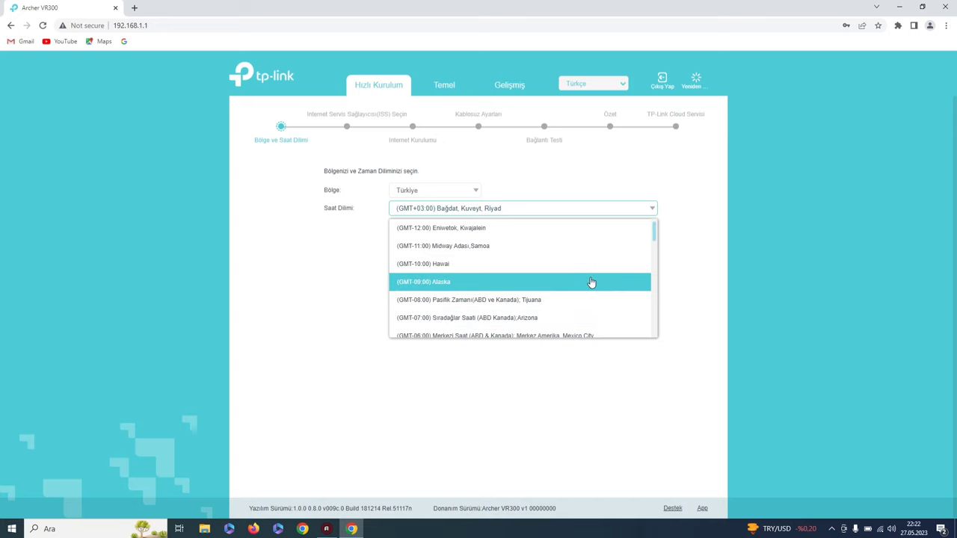
click(449, 422)
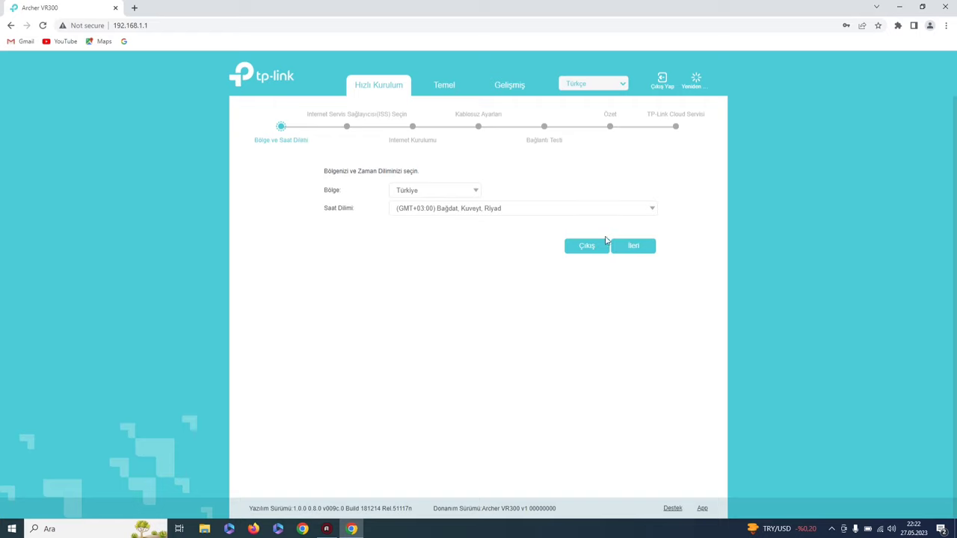
click(632, 249)
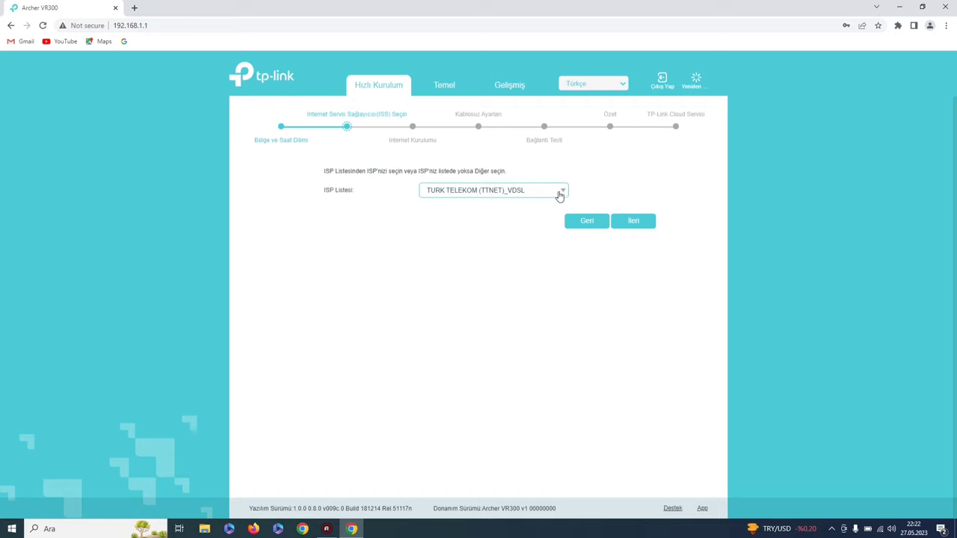
Keep TURK TELEKOM (TTNET)_VDSL as the ISP and advance to Internet Setup.
click(561, 195)
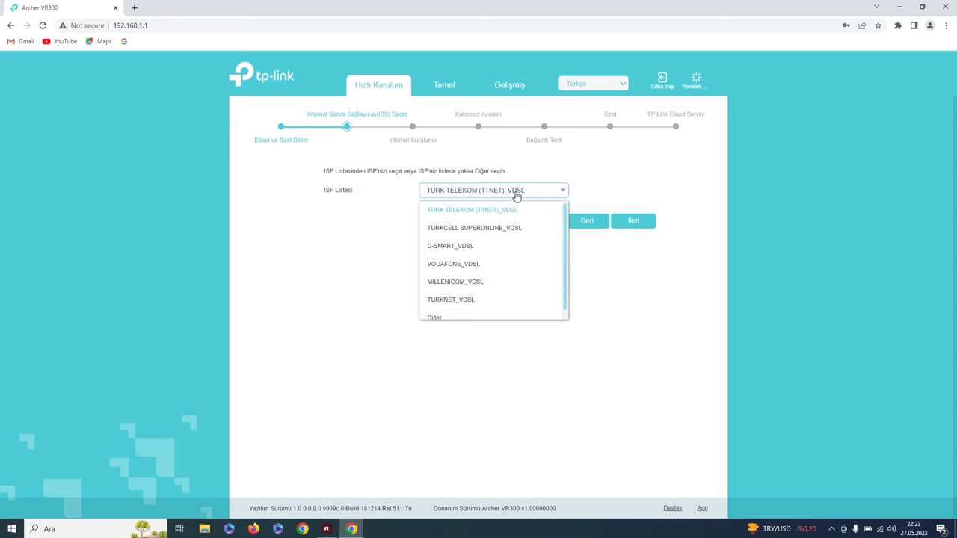
click(589, 182)
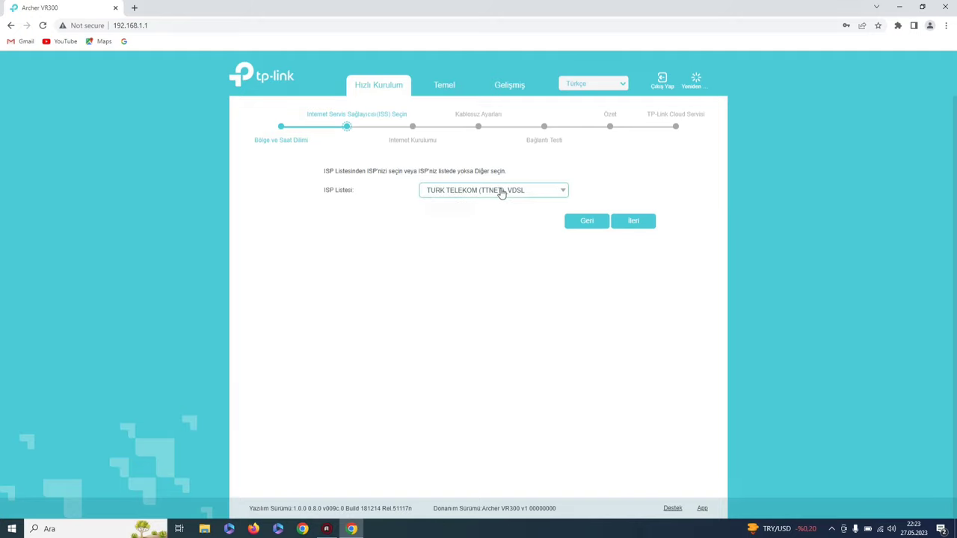
click(636, 224)
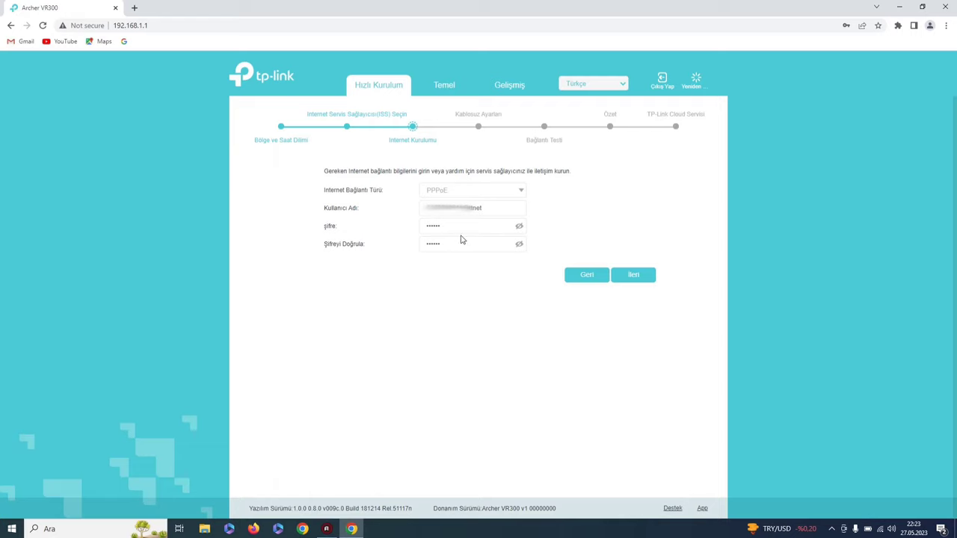
Submit the prefilled PPPoE username and password to reach Wireless Settings.
click(623, 276)
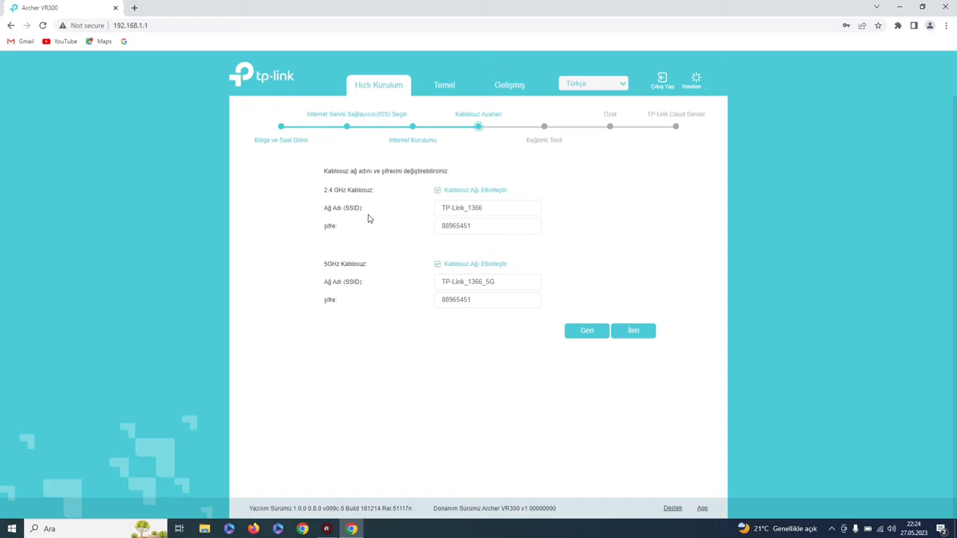
Replace both the 2.4 GHz and 5 GHz SSIDs with the same new network name.
click(485, 211)
click(531, 232)
click(482, 208)
key(BackSpace)
key(BackSpace)
key(BackSpace)
key(BackSpace)
key(BackSpace)
key(BackSpace)
key(BackSpace)
key(BackSpace)
key(BackSpace)
click(486, 284)
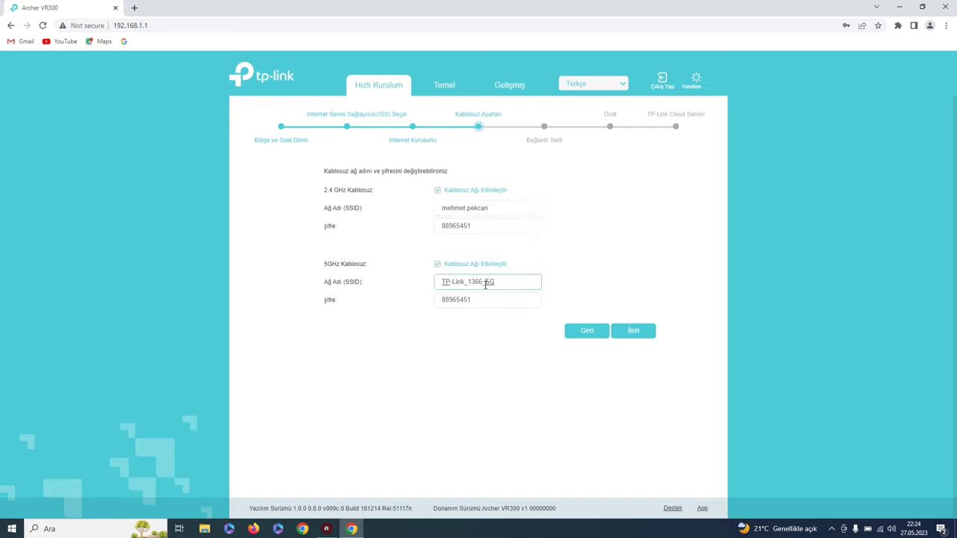
key(BackSpace)
key(BackSpace)
key(BackSpace)
key(BackSpace)
key(BackSpace)
key(BackSpace)
key(BackSpace)
key(BackSpace)
key(BackSpace)
key(BackSpace)
key(BackSpace)
key(BackSpace)
key(BackSpace)
Leave the existing Wi-Fi passwords unchanged and save the wireless settings.
drag(471, 226, 435, 226)
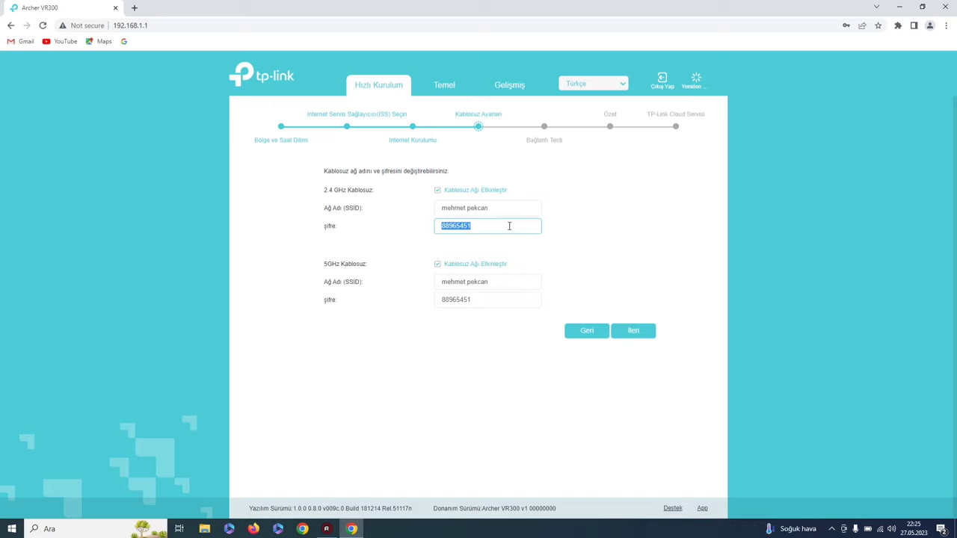
click(549, 226)
drag(442, 226, 474, 226)
click(475, 226)
click(560, 241)
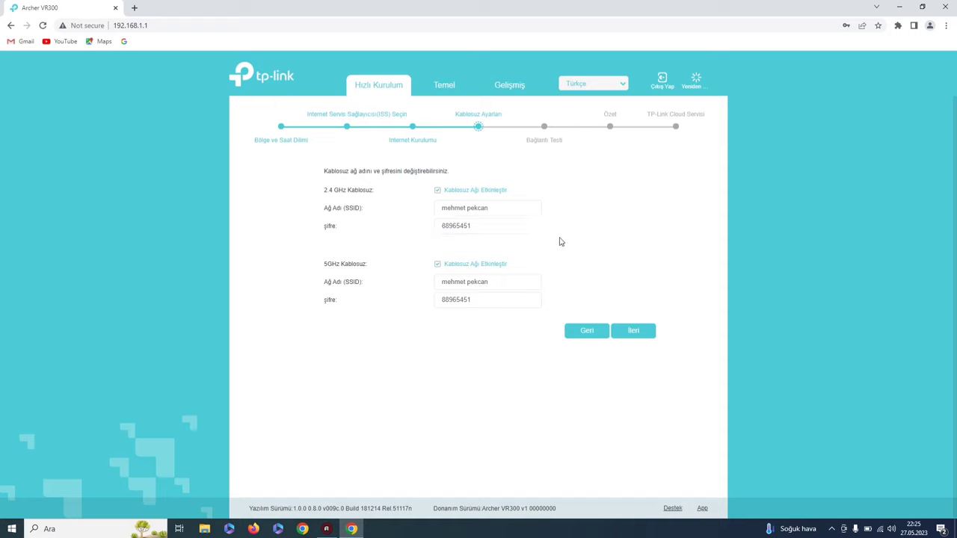
drag(479, 225, 433, 236)
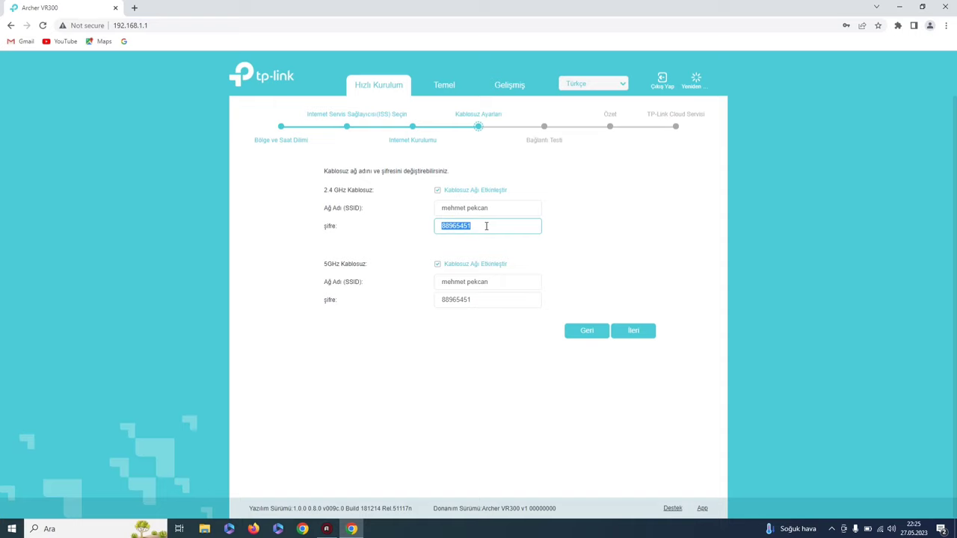
click(486, 226)
click(630, 332)
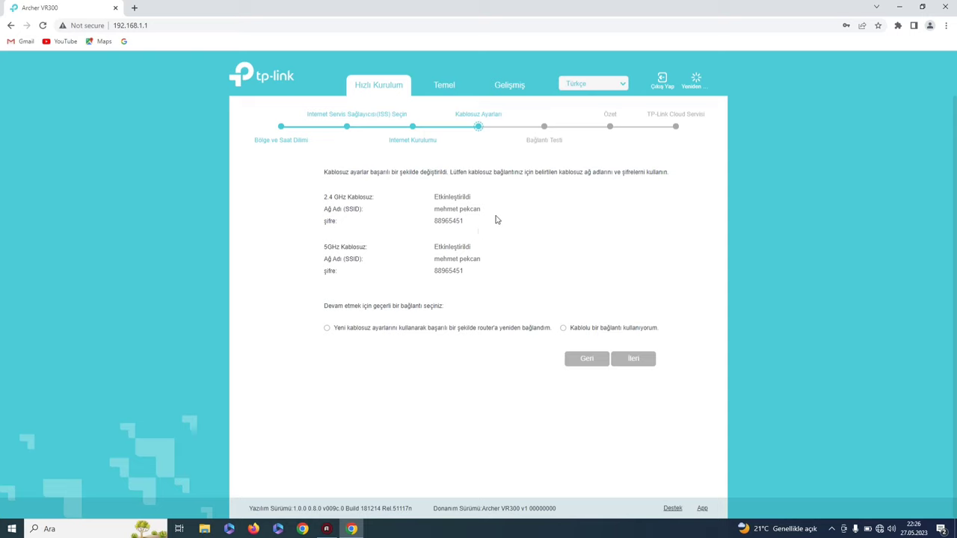
Choose 'Kablolu bir bağlantı kullanıyorum' and proceed past the wireless summary.
click(564, 331)
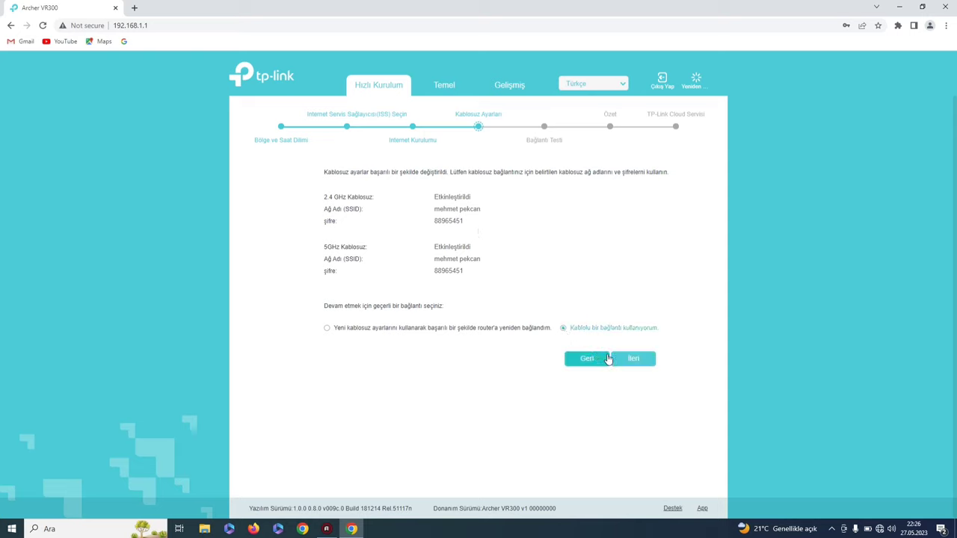
click(633, 360)
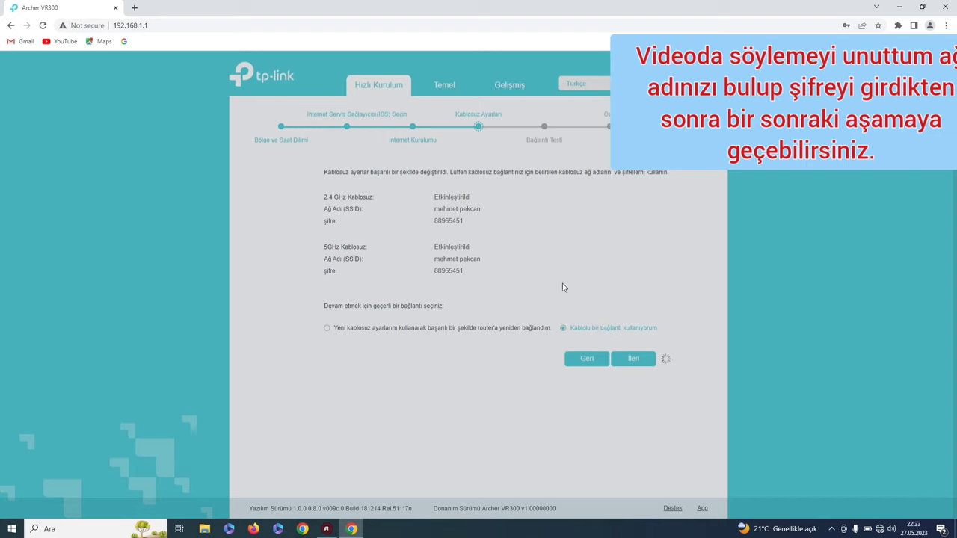
Join the router's renamed Wi-Fi network using its password, then return to the browser.
click(880, 531)
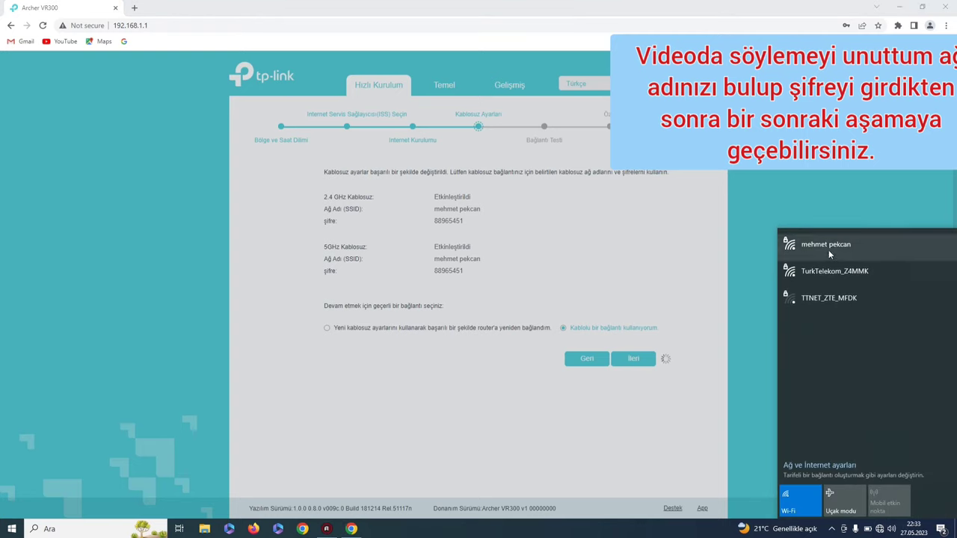
click(829, 247)
click(901, 293)
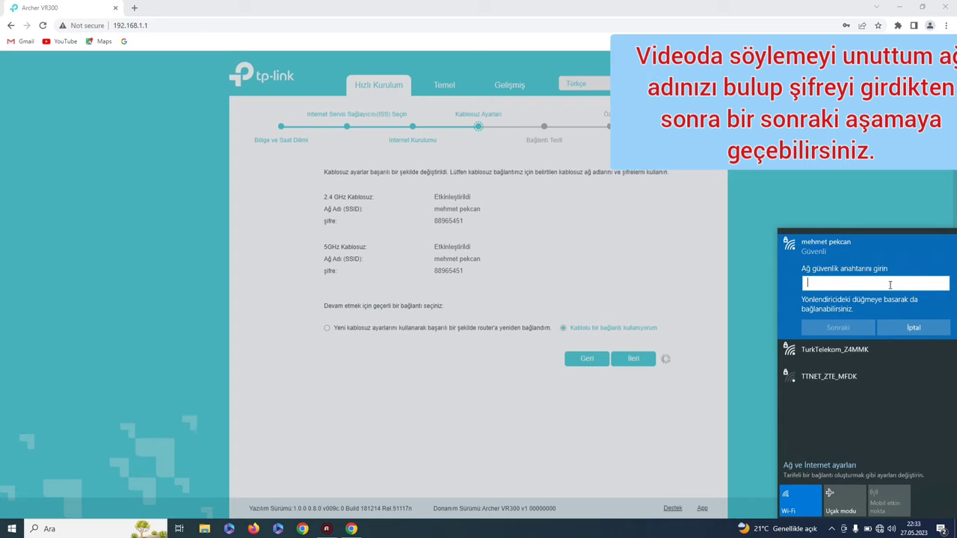
click(857, 331)
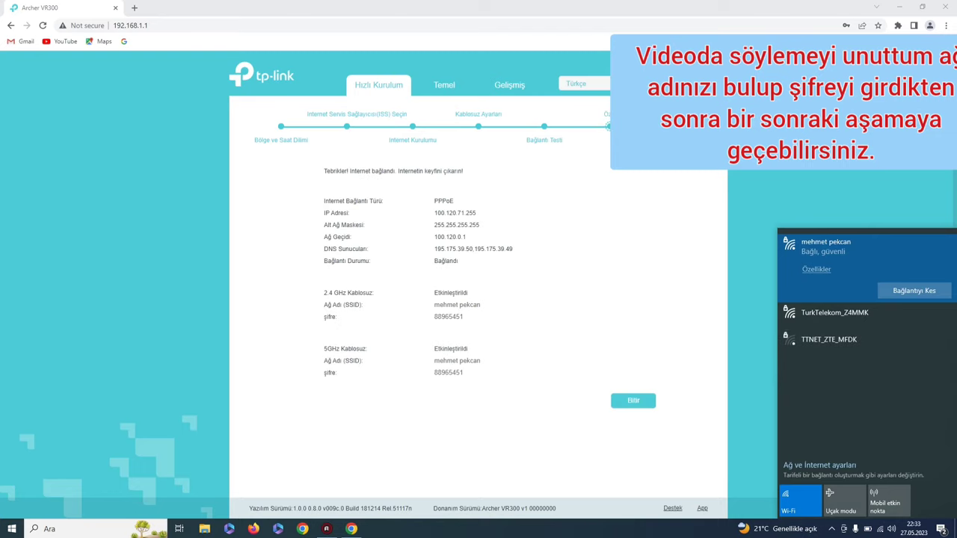
click(884, 149)
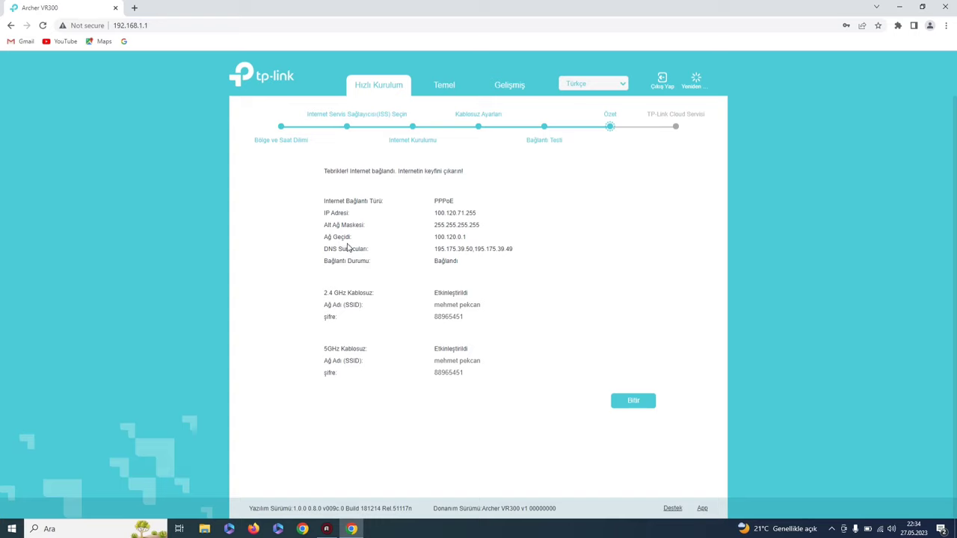
Click Bitir on the Özet page to finish the quick setup.
click(629, 402)
click(632, 402)
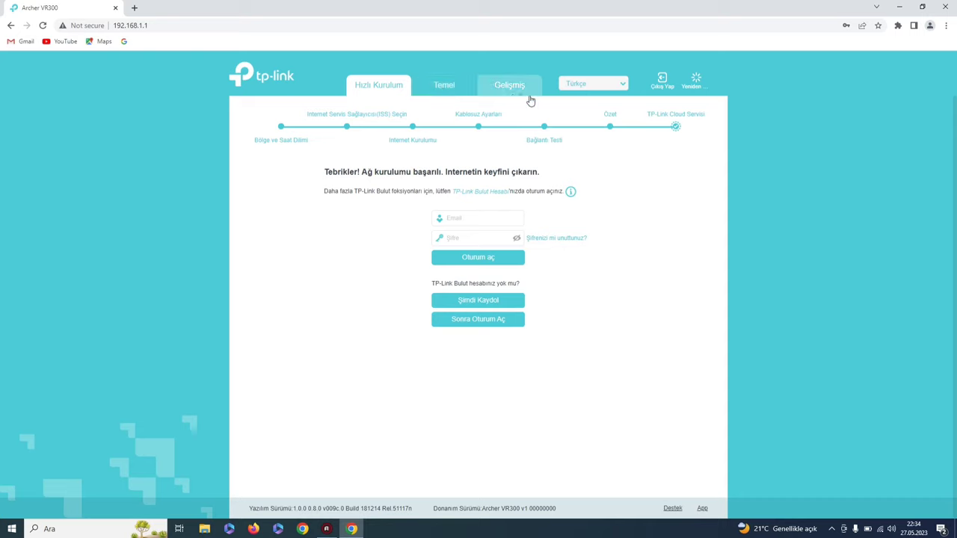
Keep Türkçe as the interface language and open the Temel network map.
click(620, 86)
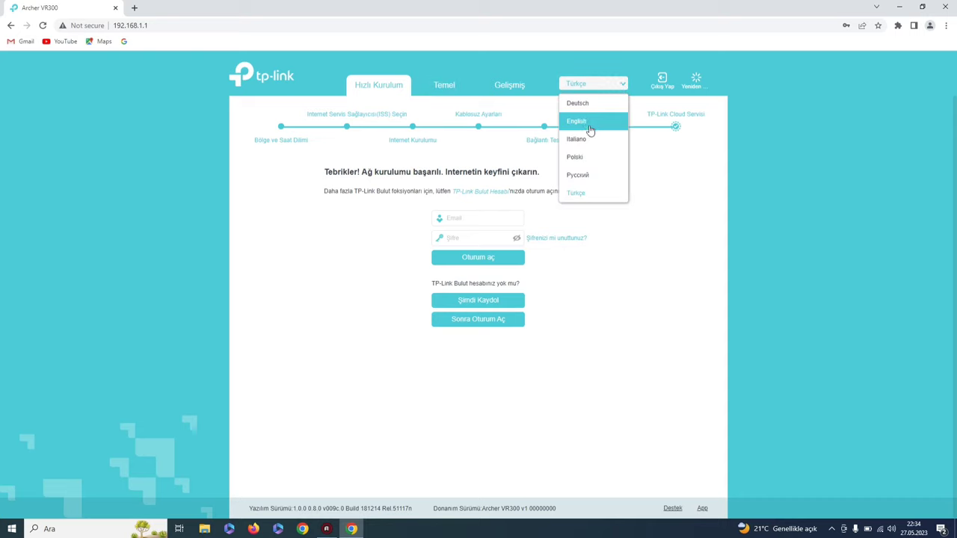
click(583, 194)
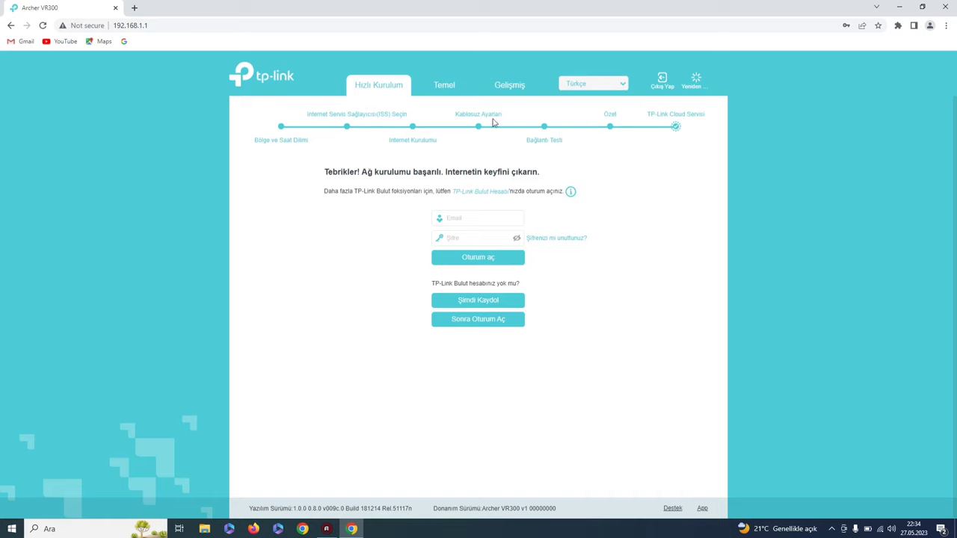
click(442, 88)
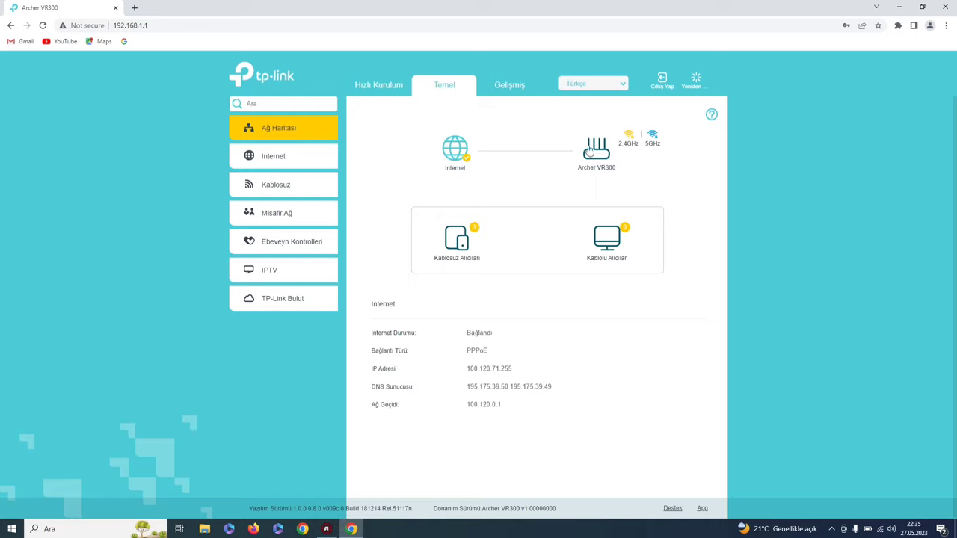
Show the 2.4GHz/5GHz details and list wireless clients at 192.168.1.100, .108 and .109.
click(630, 140)
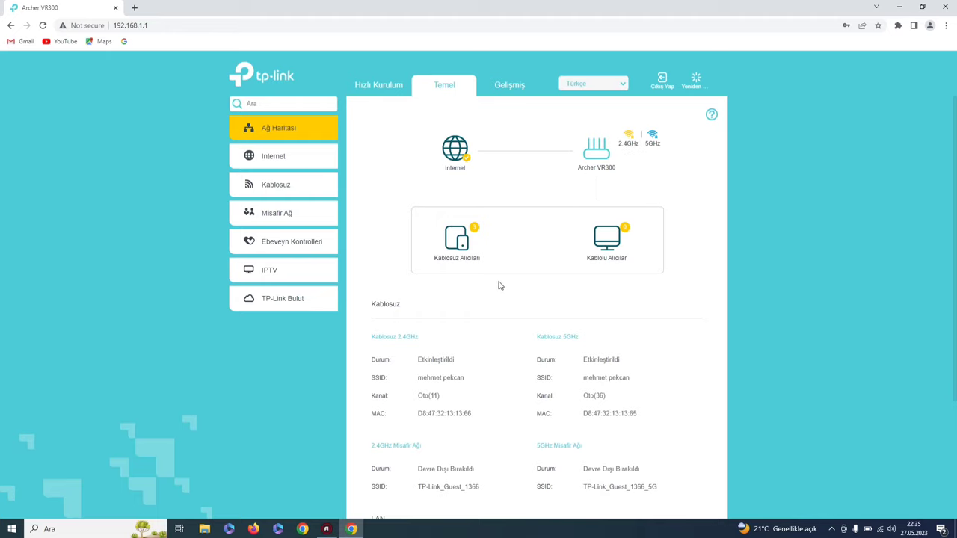
scroll(456, 299, down, 2)
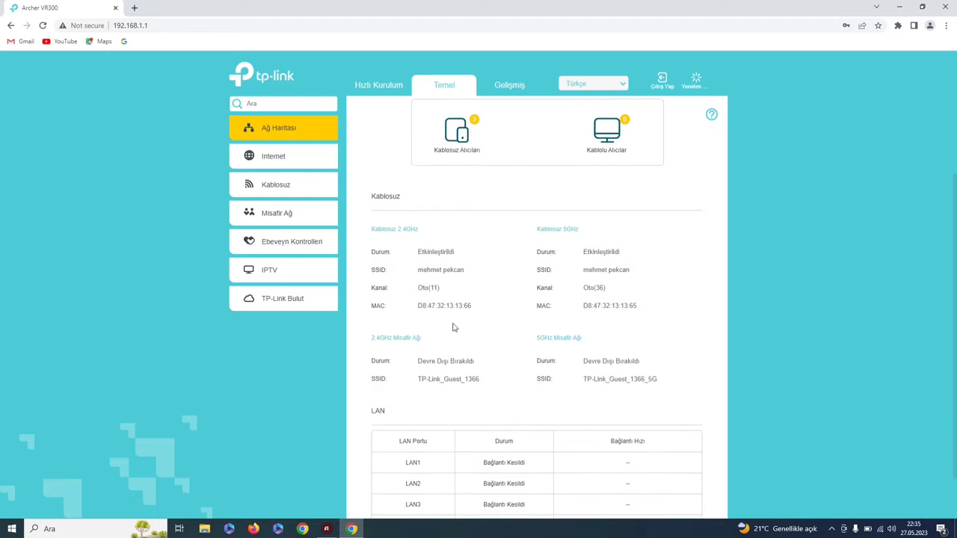
scroll(459, 365, up, 2)
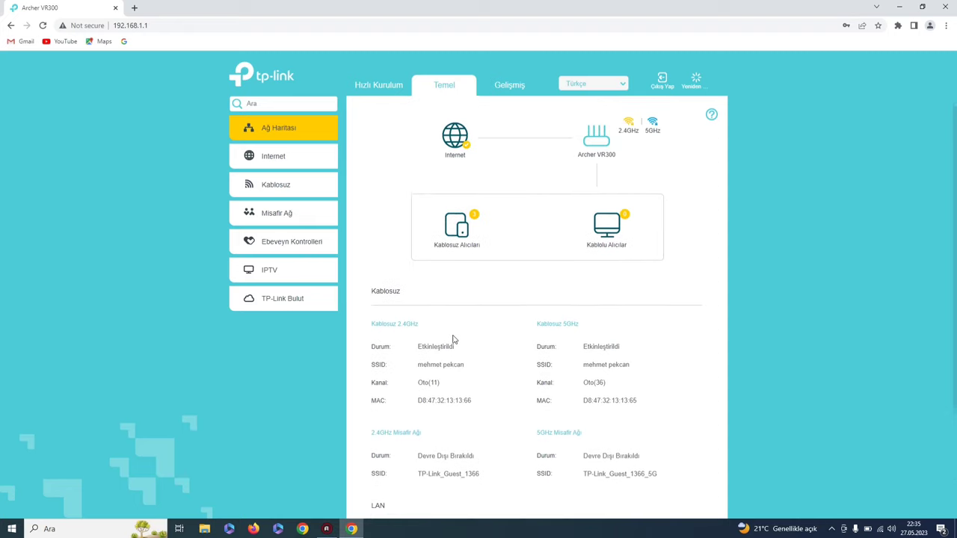
click(453, 247)
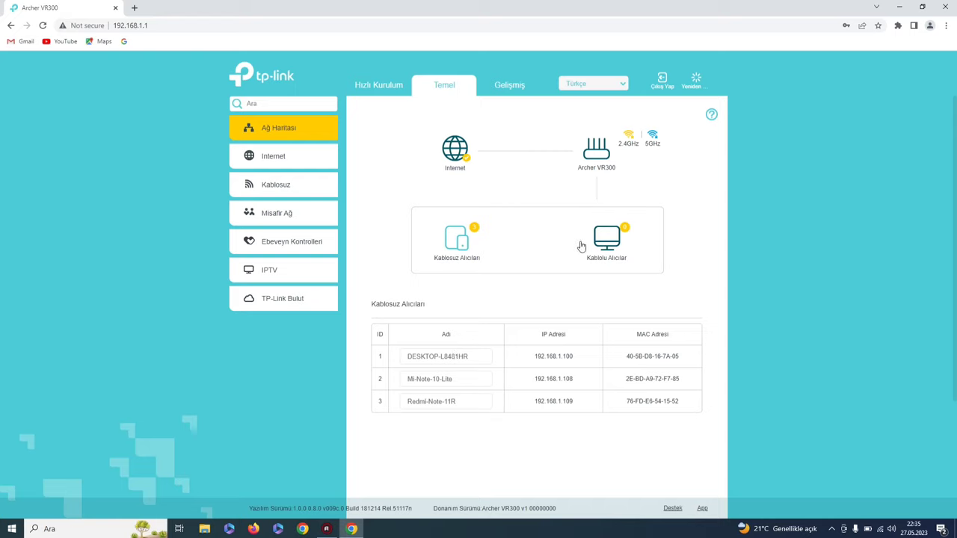
Switch back and forth between the wired and wireless client lists on the network map.
click(607, 247)
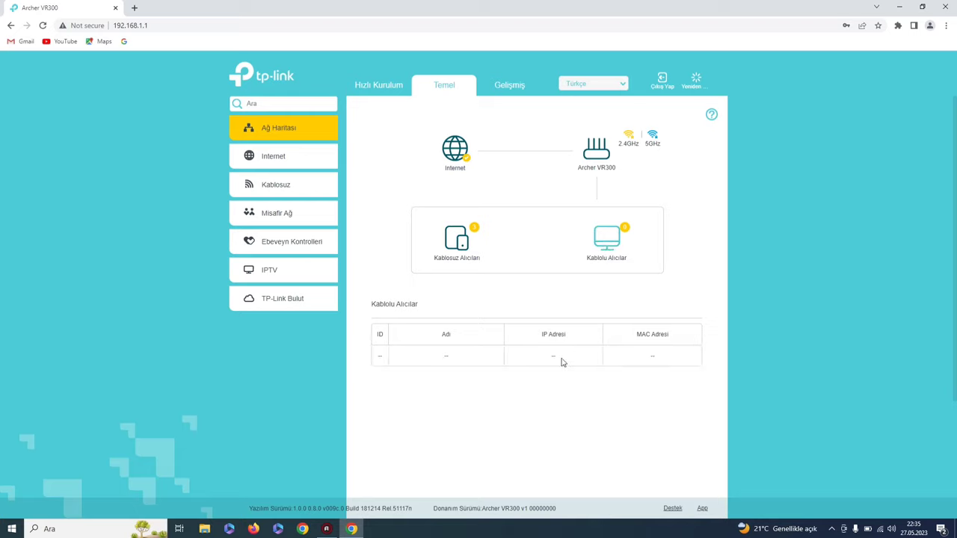
click(453, 244)
click(606, 247)
click(452, 246)
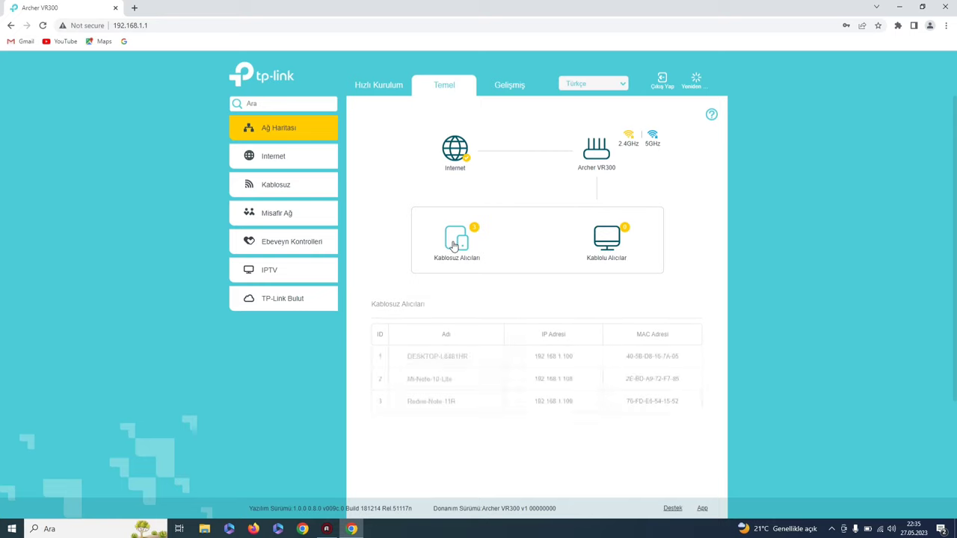
click(606, 247)
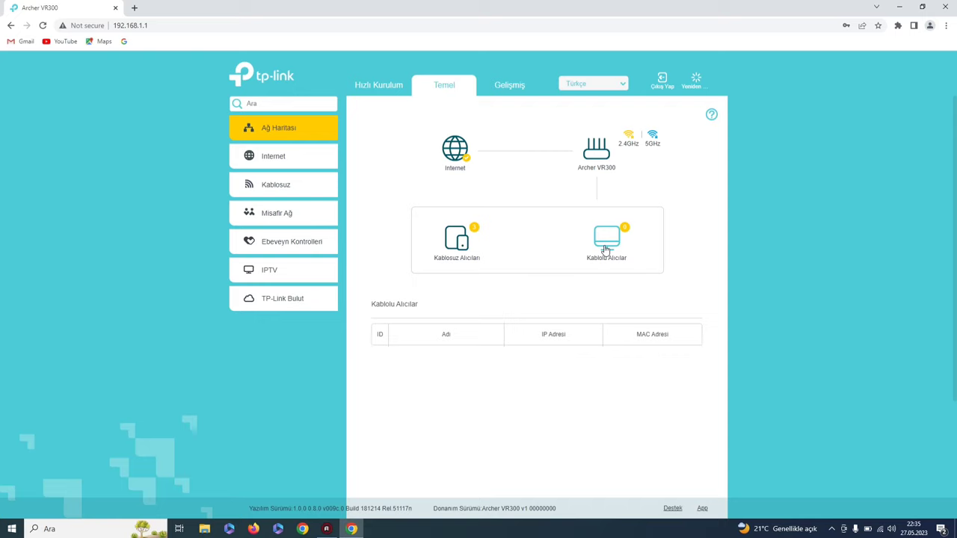
click(462, 247)
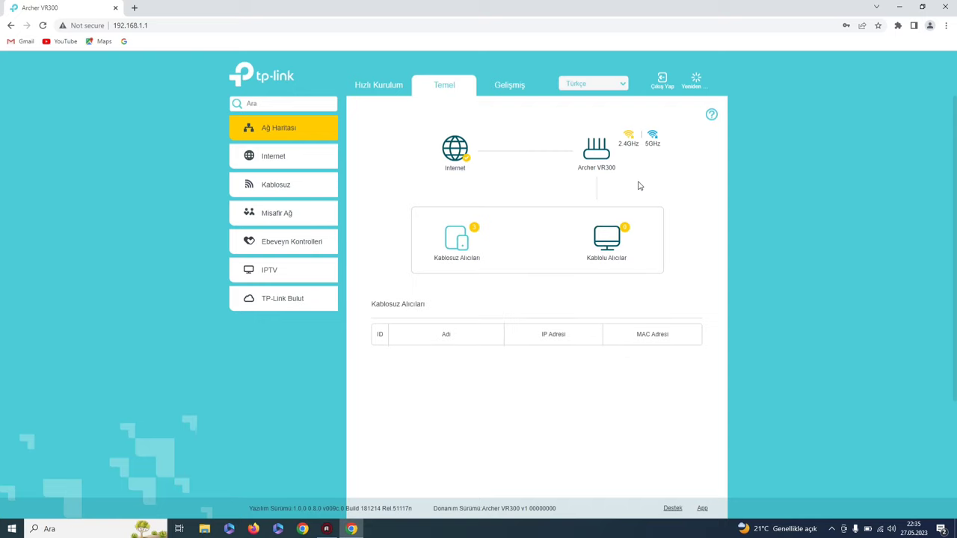
Recheck the wireless details and client list, finishing on the empty wired clients list.
click(652, 139)
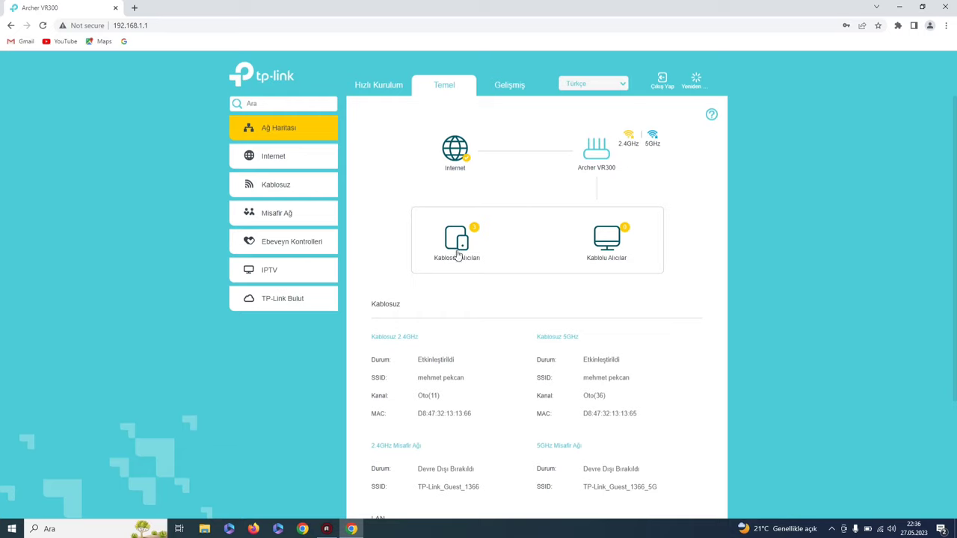
scroll(453, 327, down, 3)
scroll(507, 220, up, 3)
scroll(507, 221, down, 3)
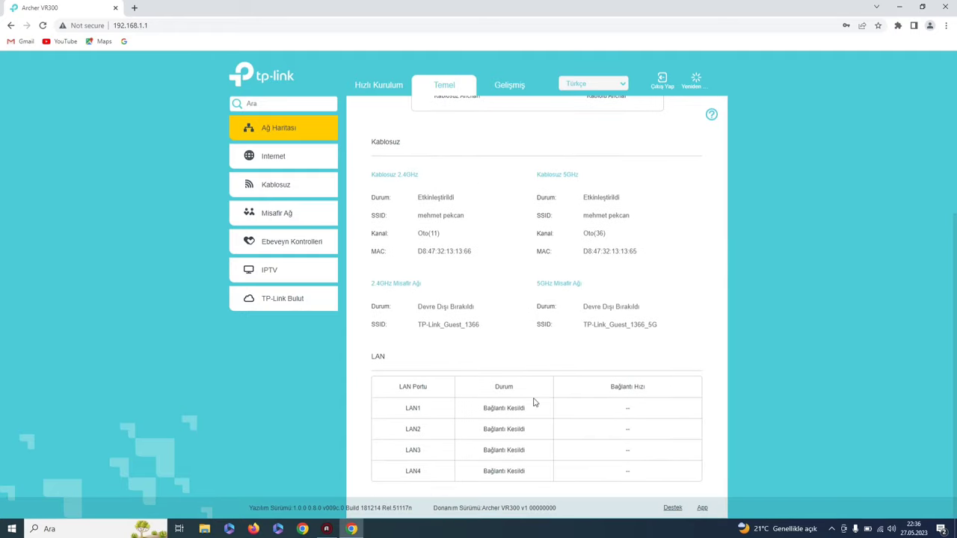
scroll(518, 306, up, 3)
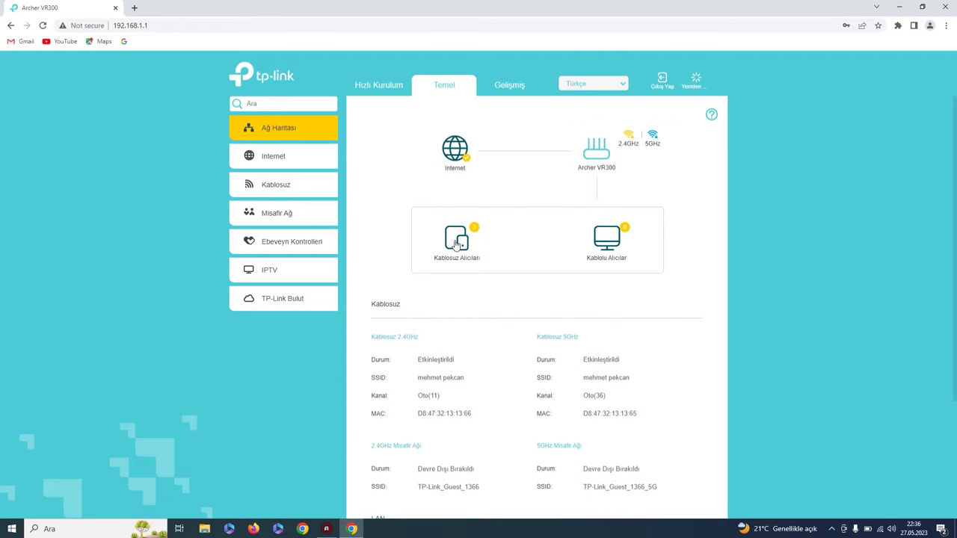
click(459, 243)
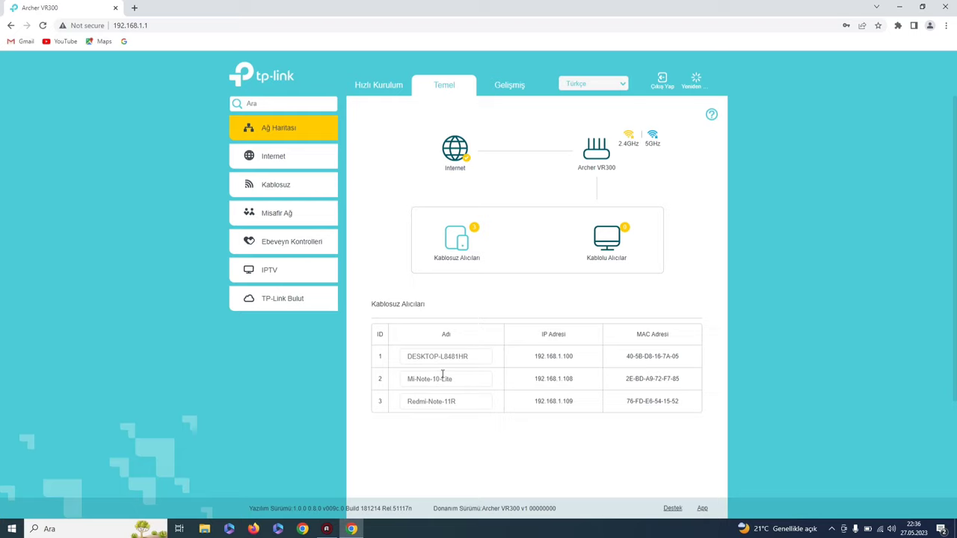
click(608, 247)
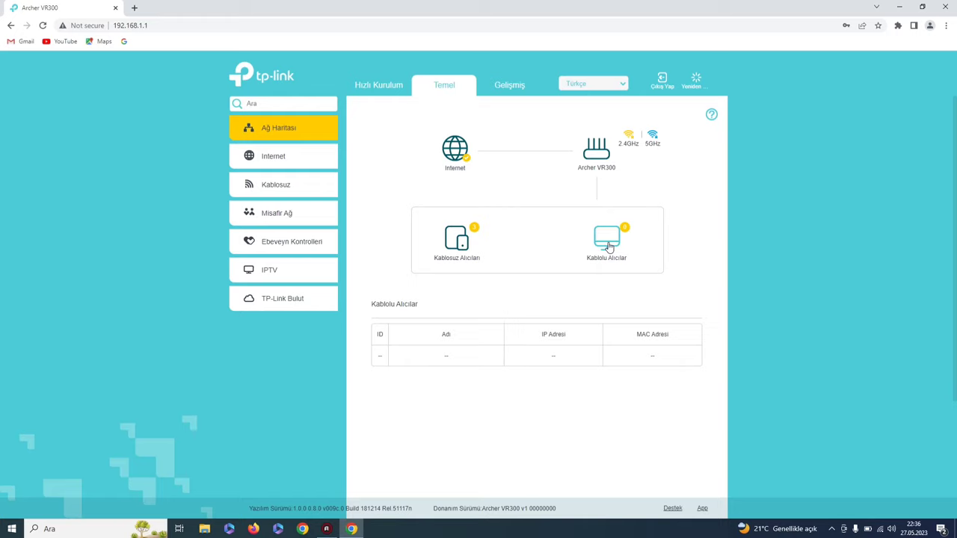
Open the Internet settings and check the ISP list, keeping TURK TELEKOM (TTNET)_VDSL over PPPoE.
click(281, 163)
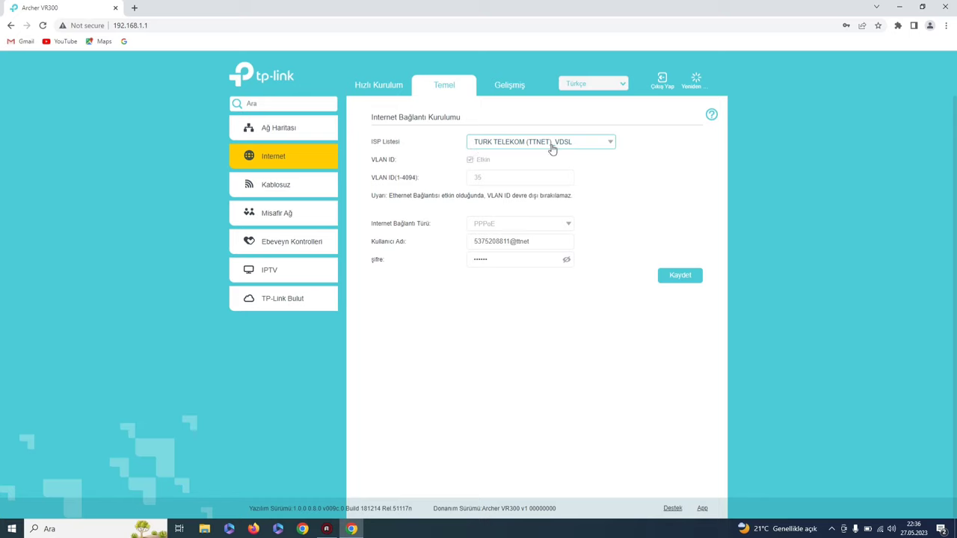
click(607, 146)
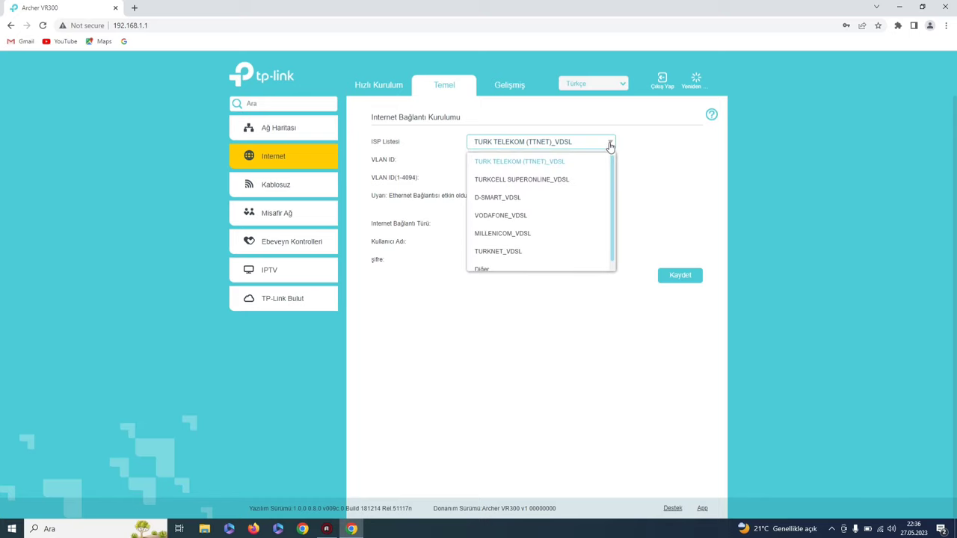
click(674, 198)
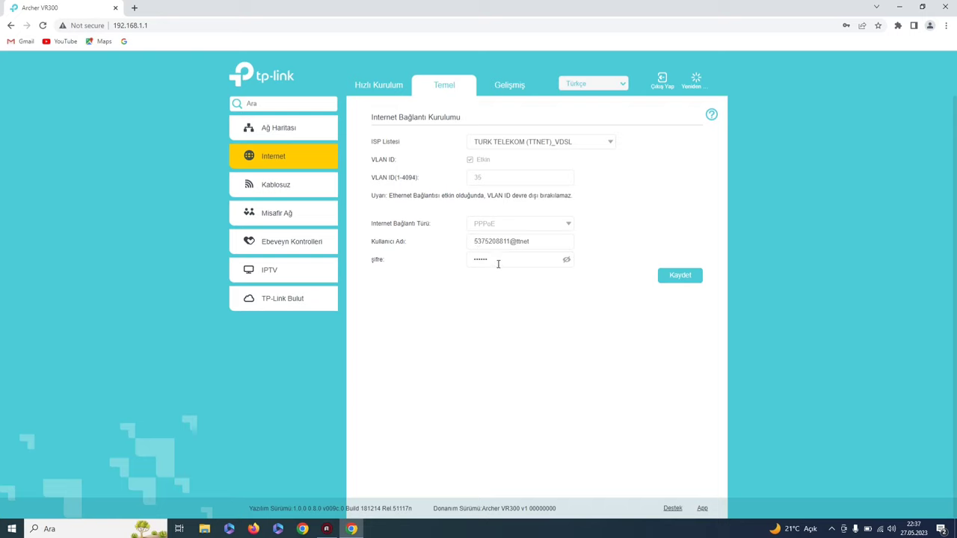
Look through the Kablosuz, Misafir Ağ and Ebeveyn Kontrolleri settings pages.
click(293, 192)
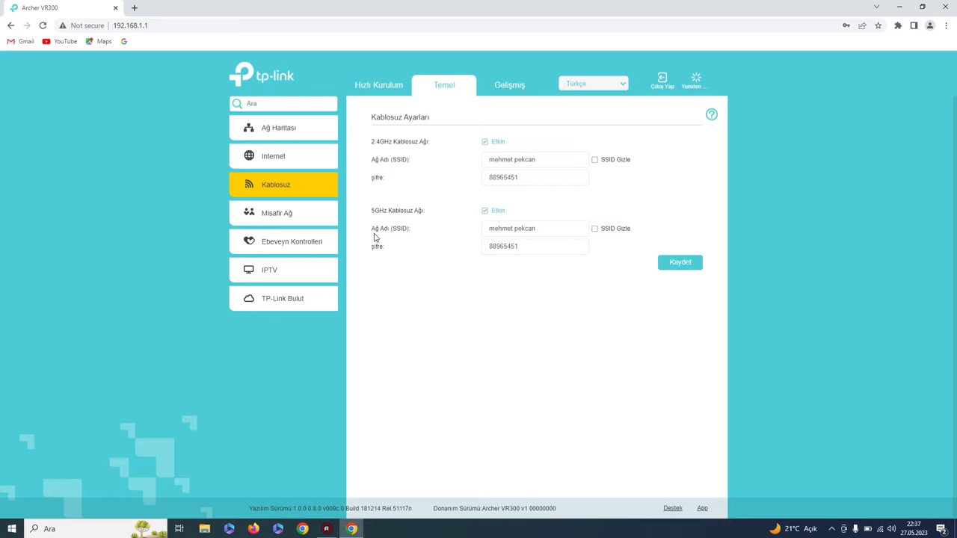
click(305, 220)
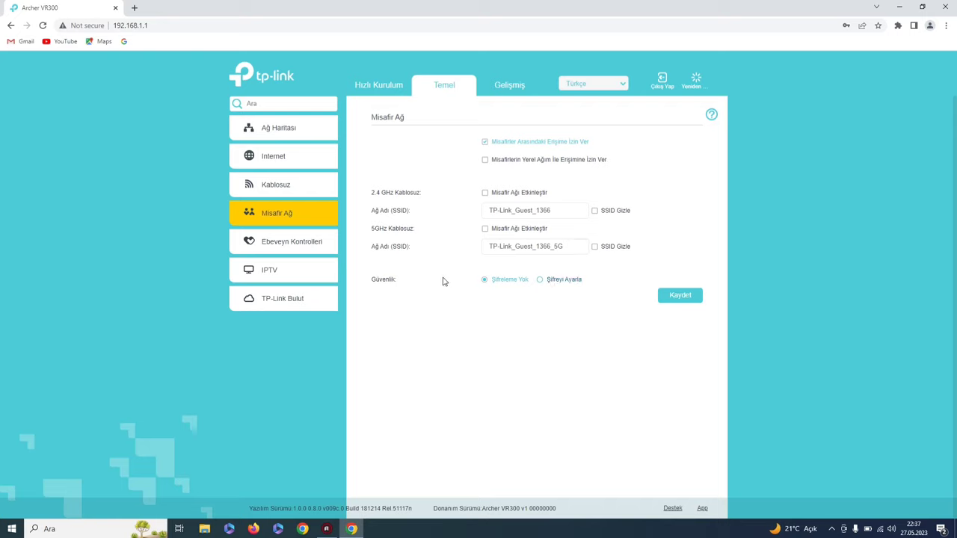
click(267, 249)
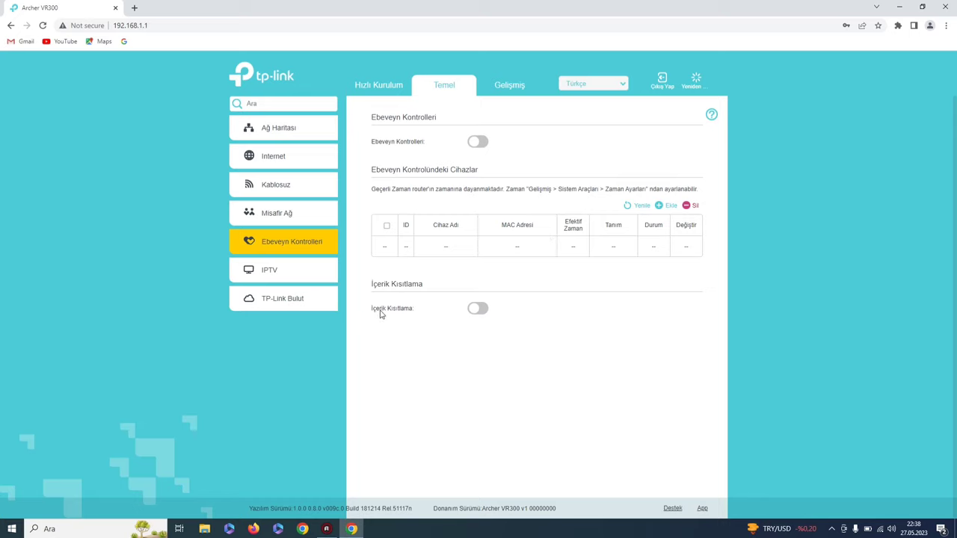
Switch İçerik Kısıtlama on under parental controls, then go to the IPTV page.
click(477, 310)
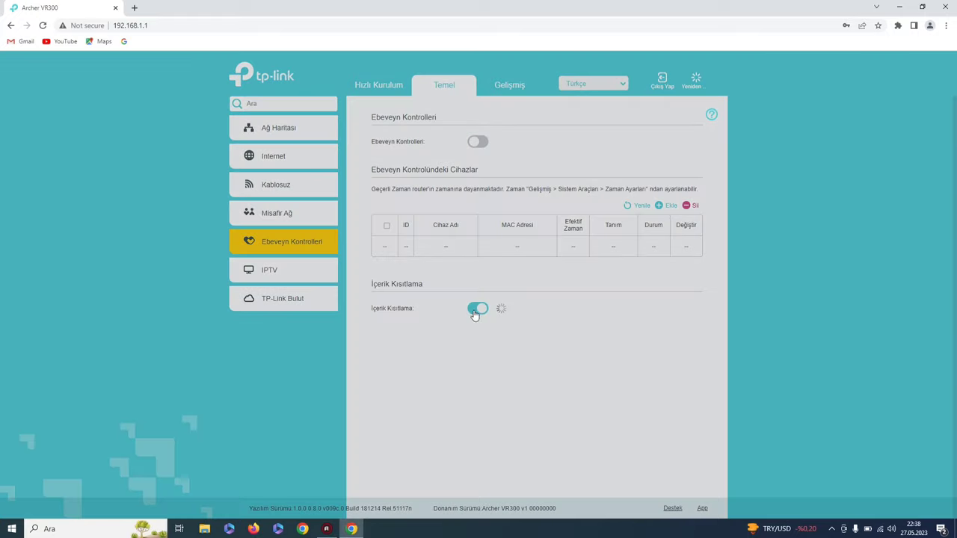
click(478, 310)
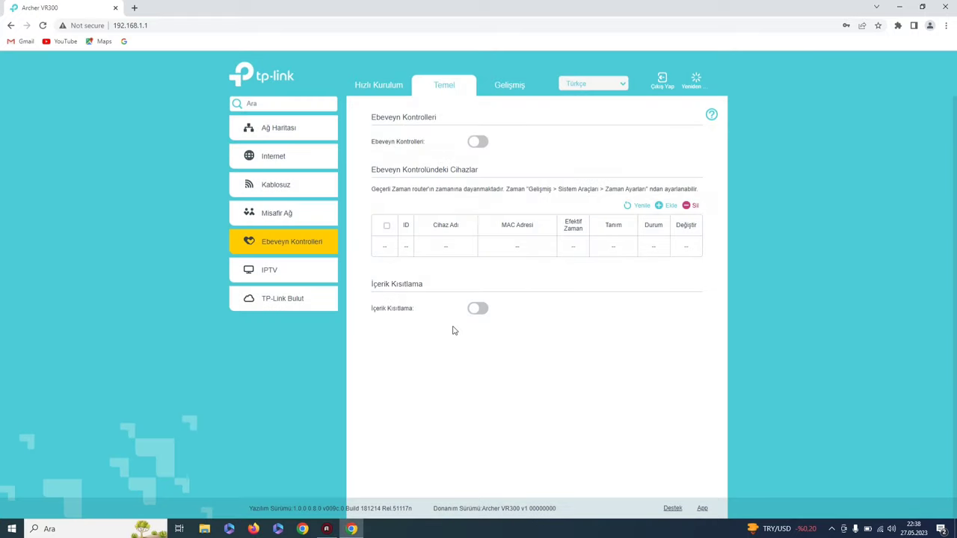
click(473, 311)
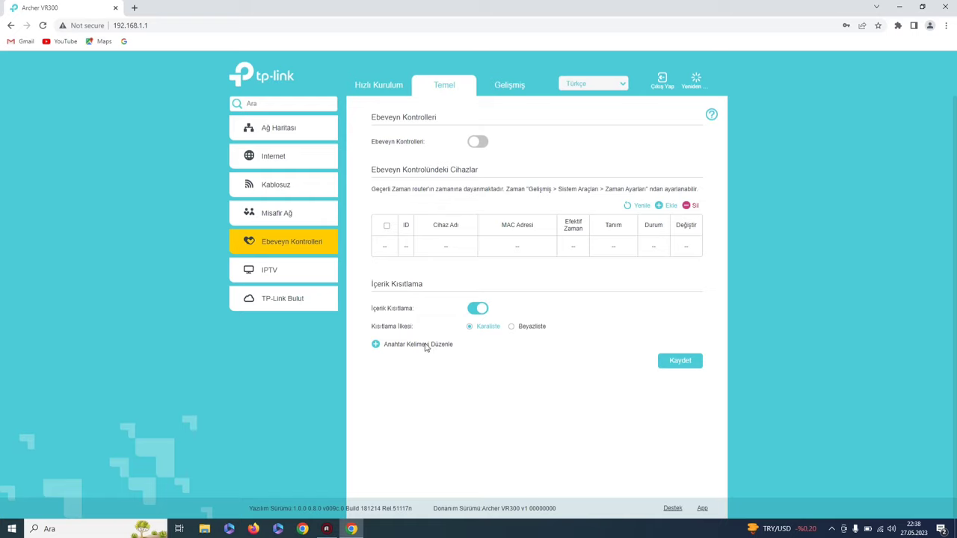
click(287, 274)
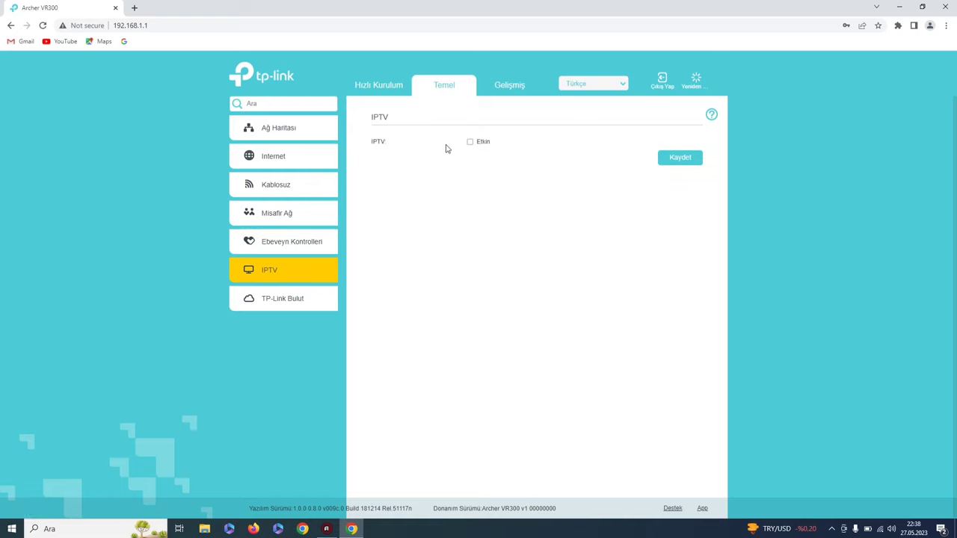
Tick IPTV Etkin to show bridge and LAN port options, then visit TP-Link Bulut.
click(471, 143)
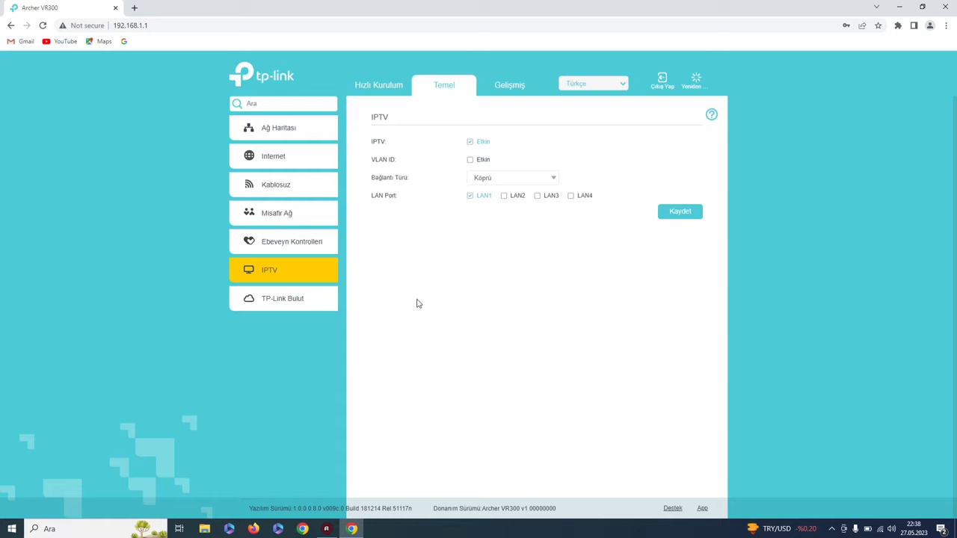
click(291, 303)
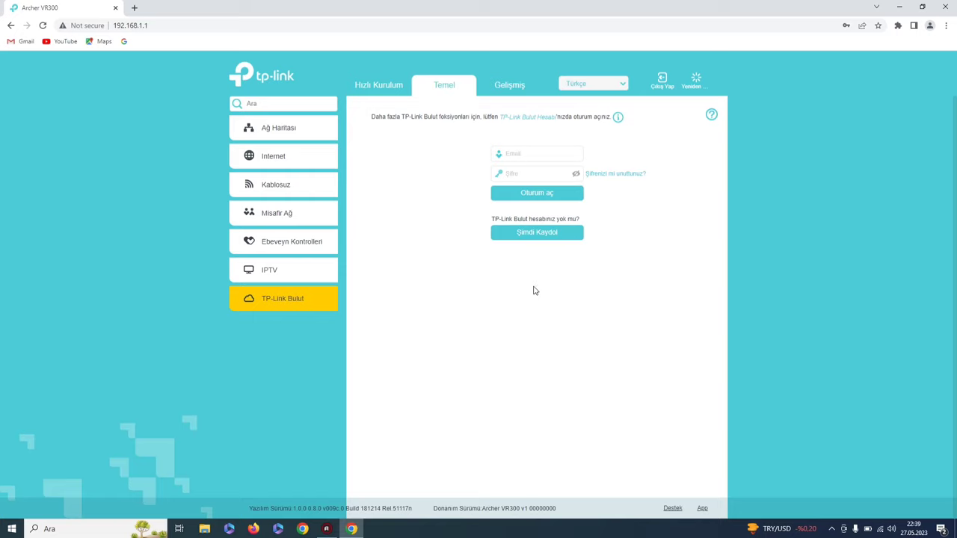
Return to Ağ Haritası, showing the internet connected via PPPoE.
click(281, 132)
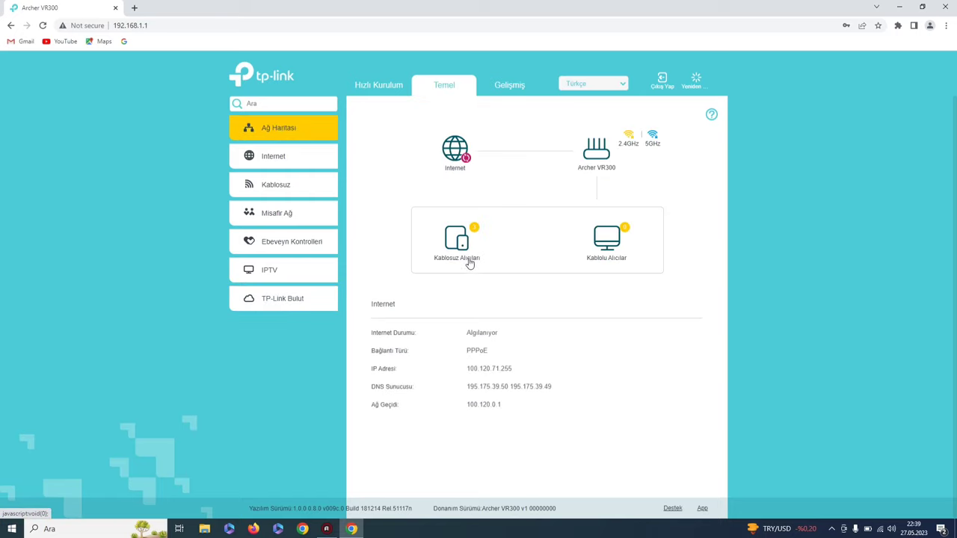